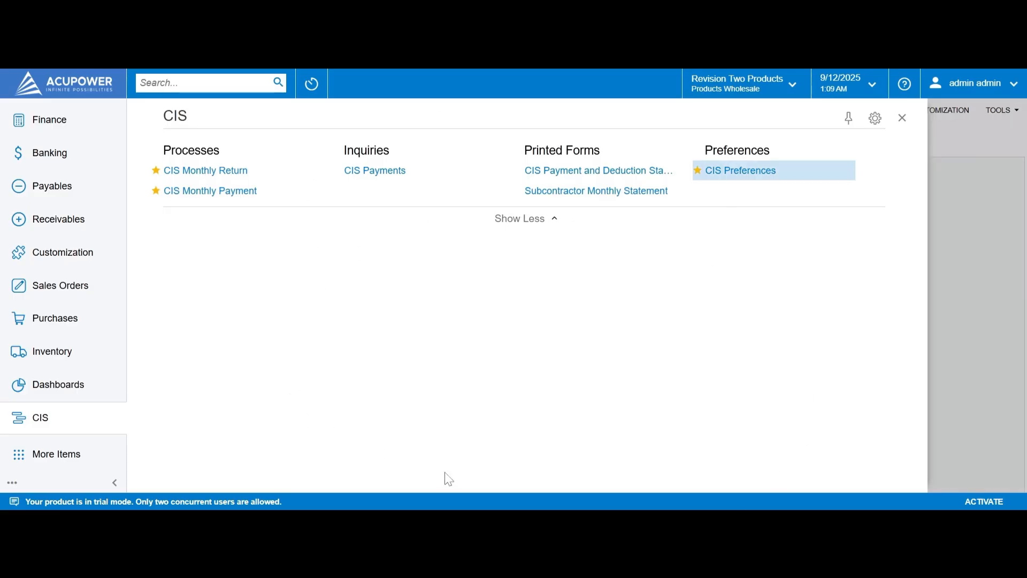
Step: Review the CIS Preferences form, then return to the CIS workspace list
click(767, 171)
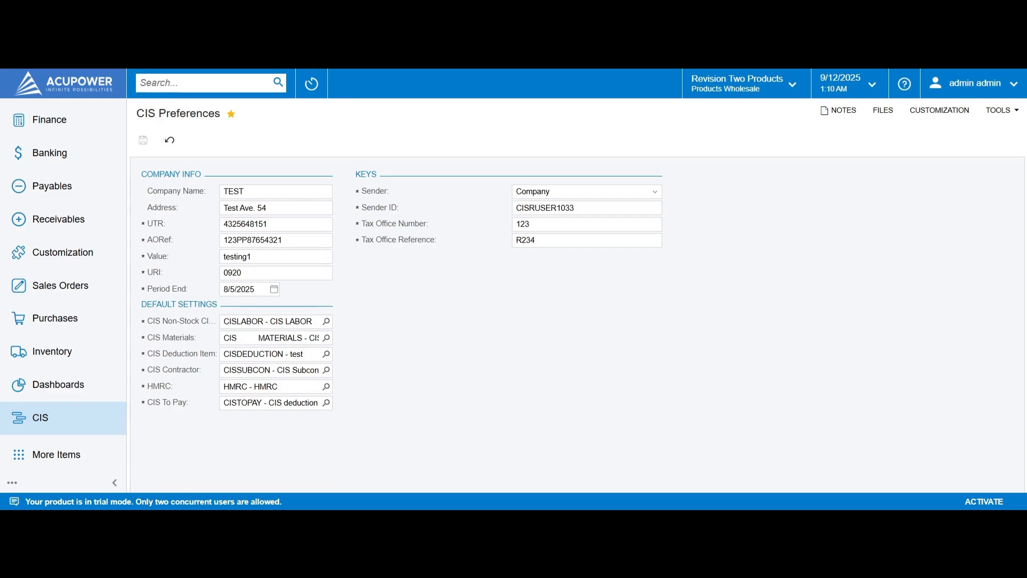
click(82, 424)
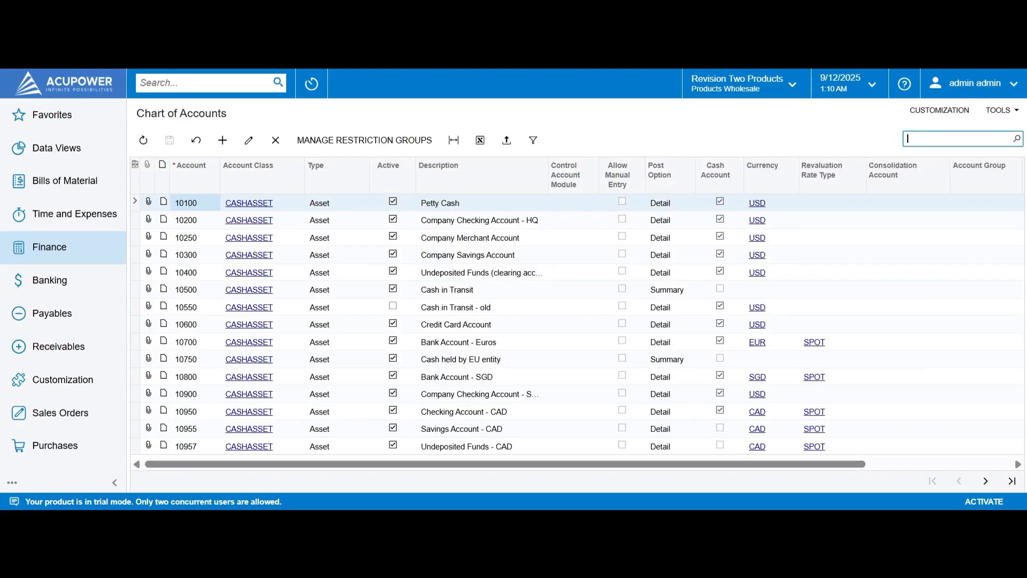
Step: Search the Chart of Accounts for 'cis' accounts, then open vendor AASERVICES from the Vendors list
click(929, 137)
text(cis)
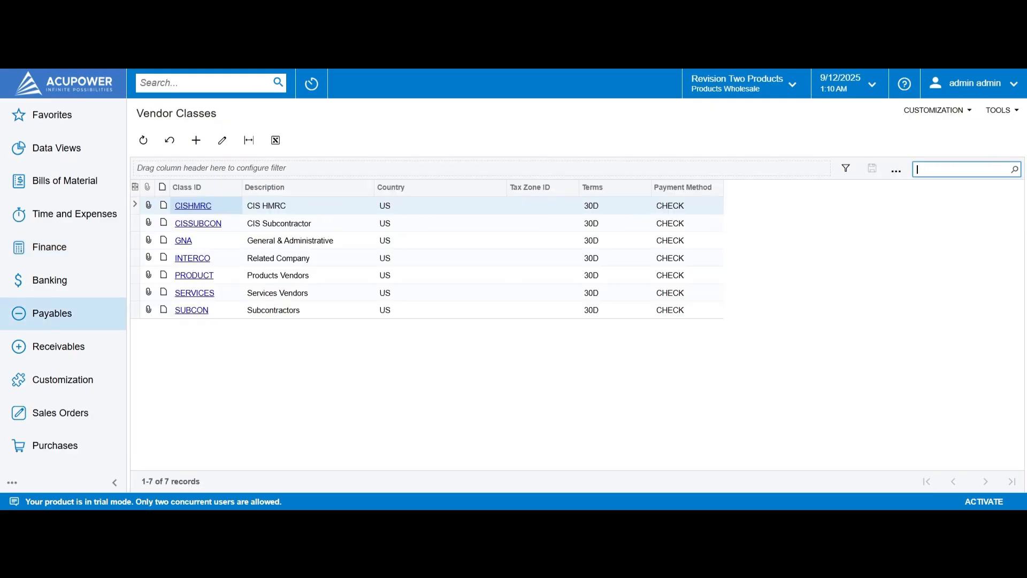
text(cis)
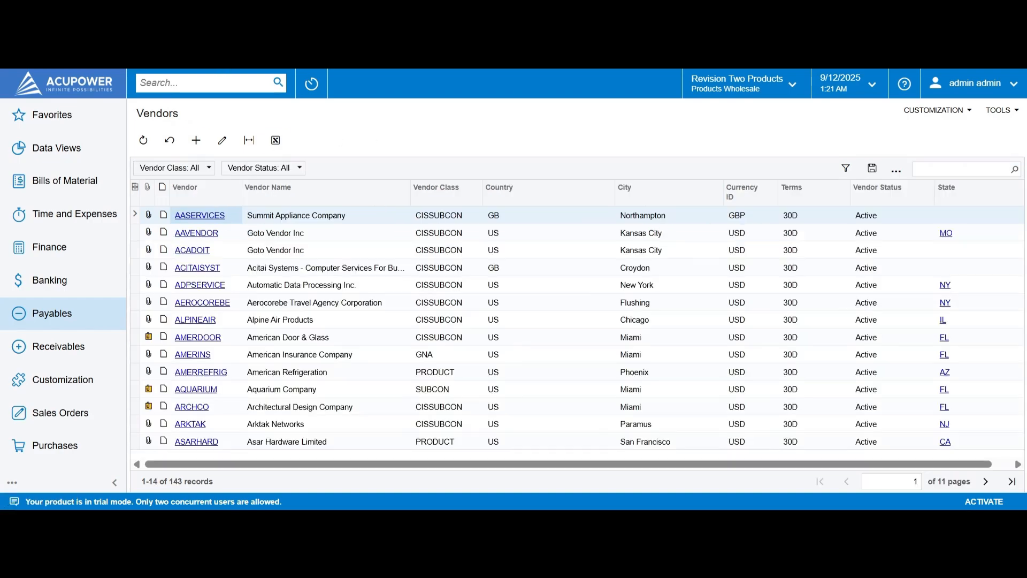
click(201, 214)
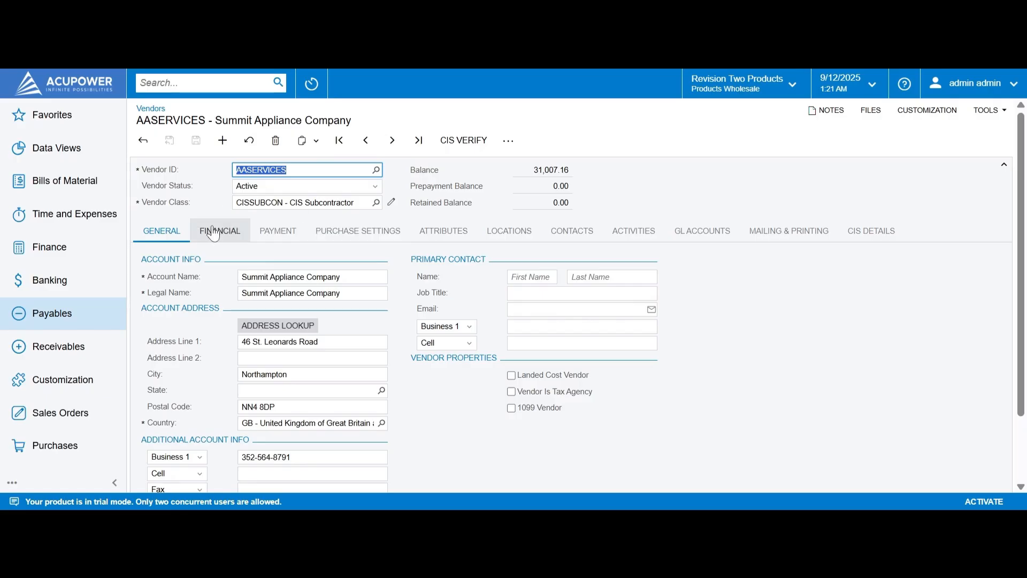
Step: Show AASERVICES' CIS details: registered Traderone, Soletrader, 30% (Higher) rate
click(870, 231)
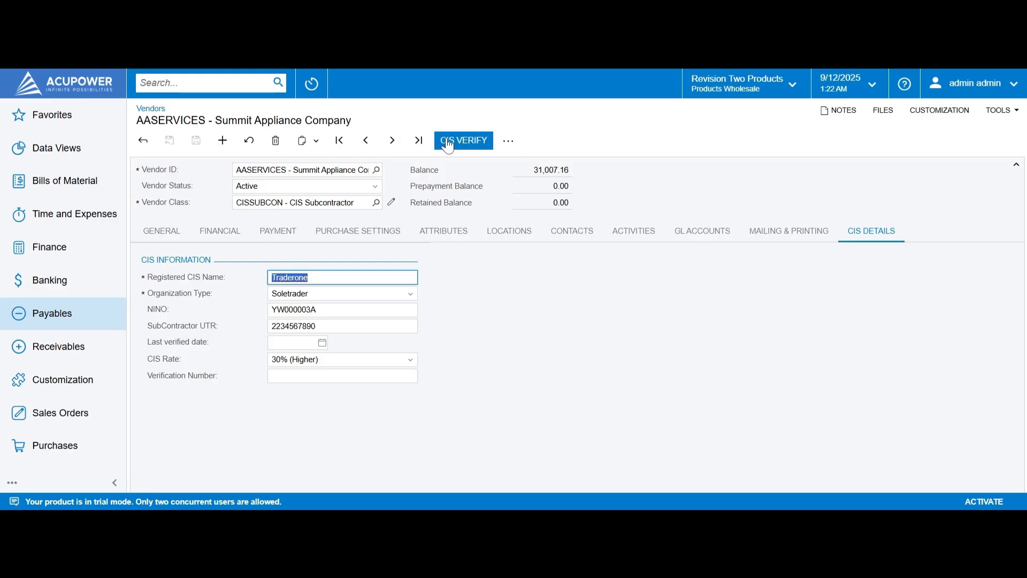
Step: CIS-verify AASERVICES with HMRC, updating its rate to 20% (Standard)
click(469, 140)
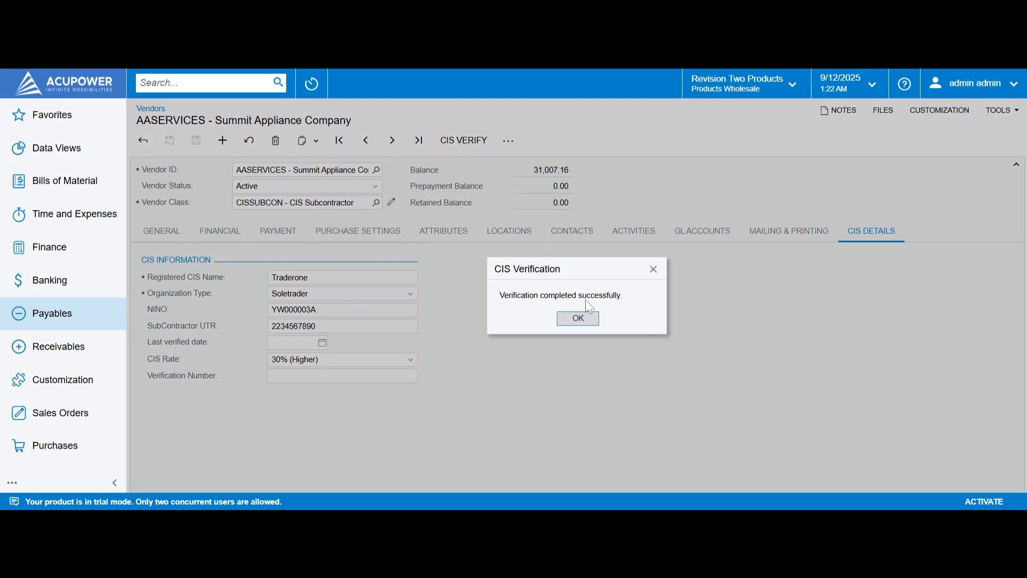
click(578, 319)
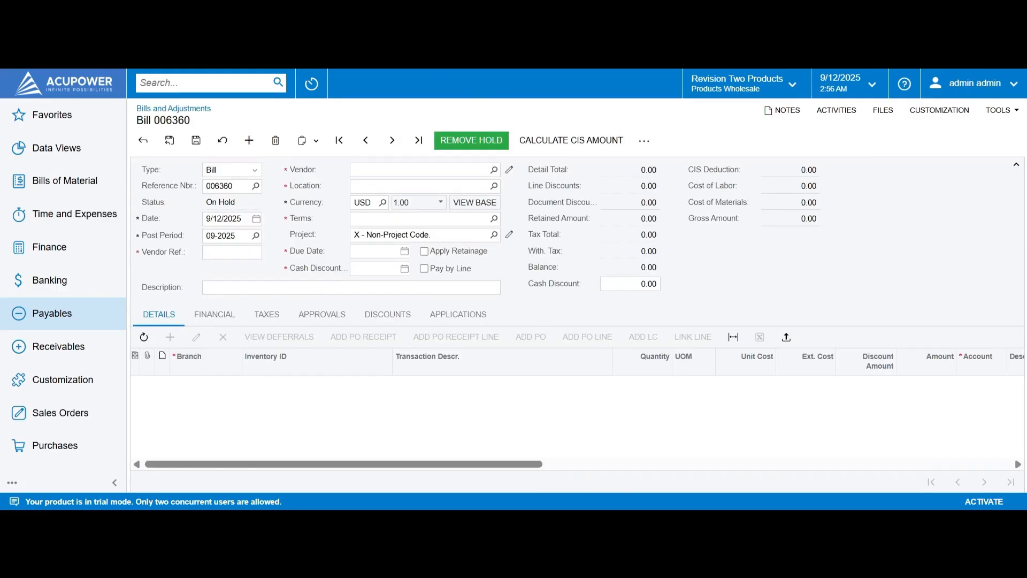
Step: Save bill 006360 for vendor AASERVICES with invoice ref Inv-001 and description 'Payment to Subcontractor'
click(421, 170)
text(aa)
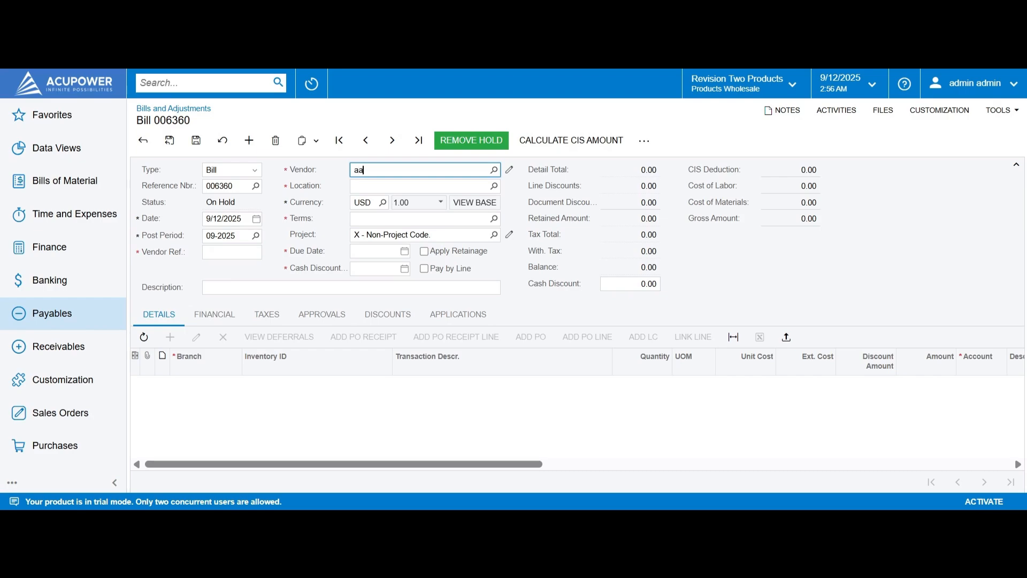
text(se)
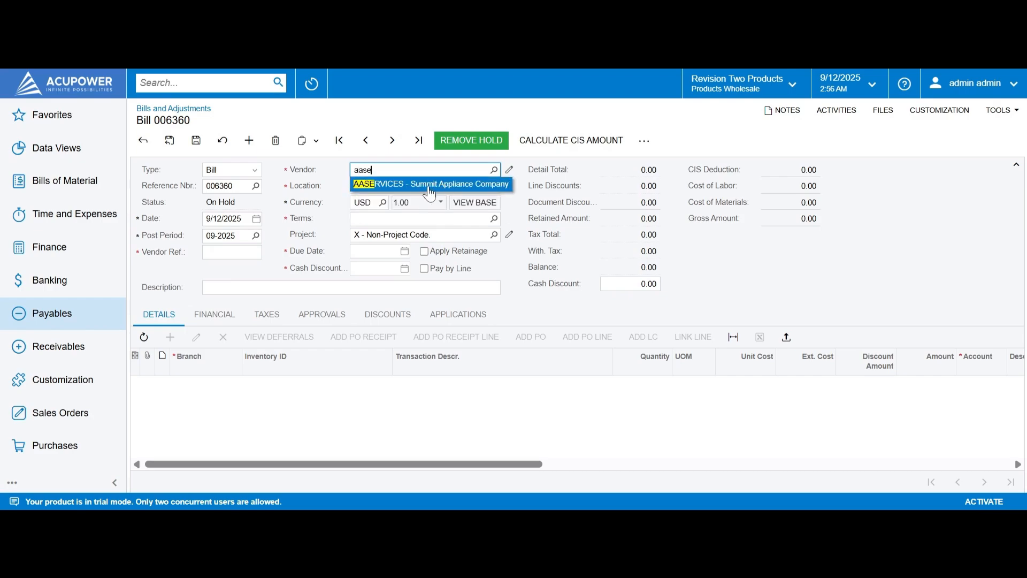
click(416, 183)
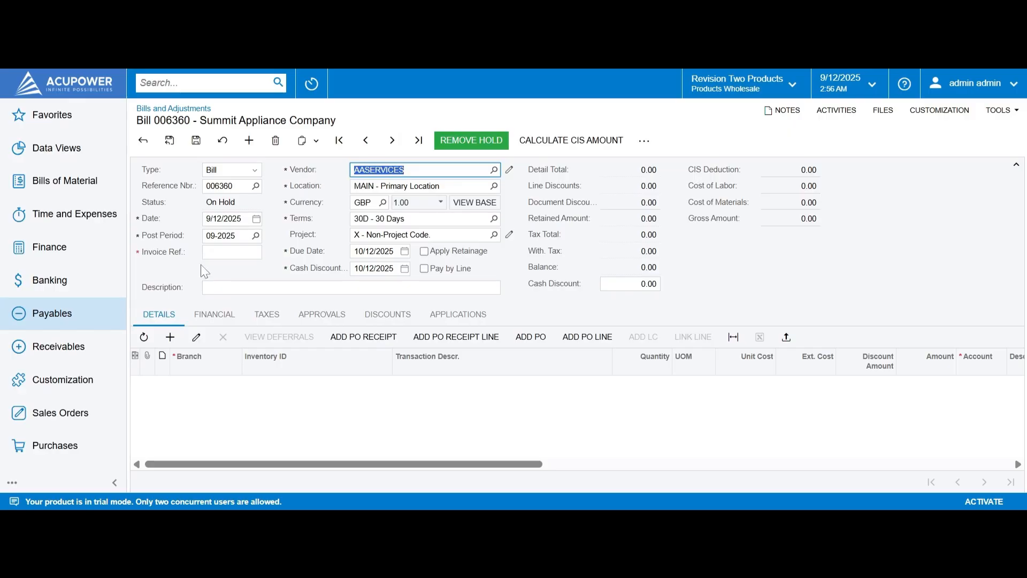
click(231, 252)
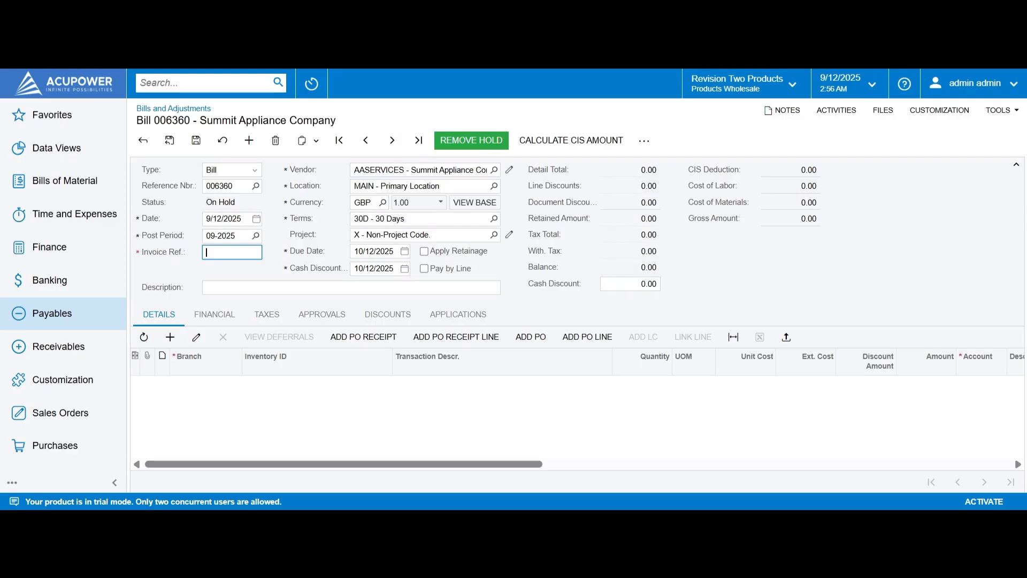
text(Inv-001)
key(Tab)
text(Paym)
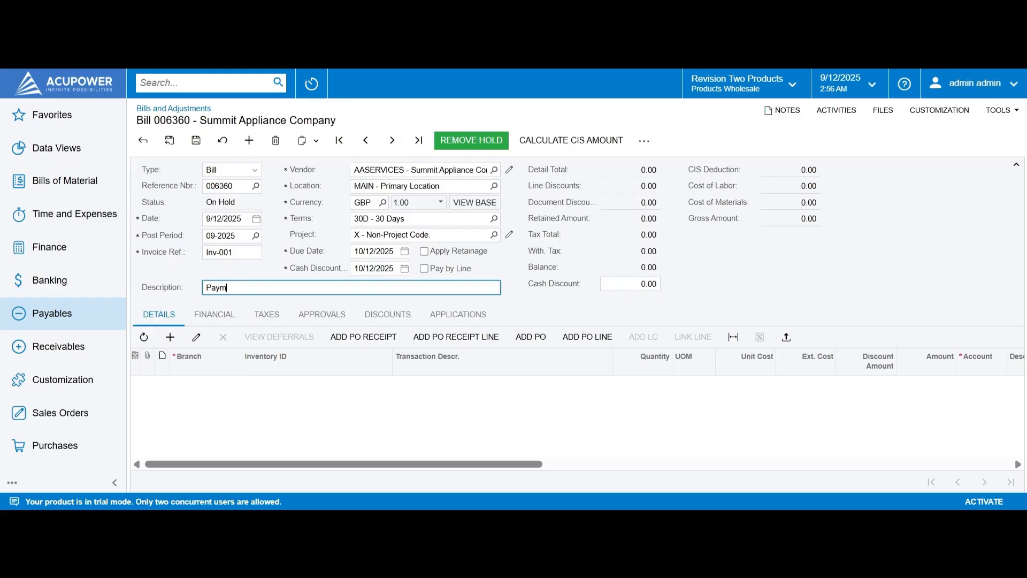
text(ent to Subcontractor)
click(196, 140)
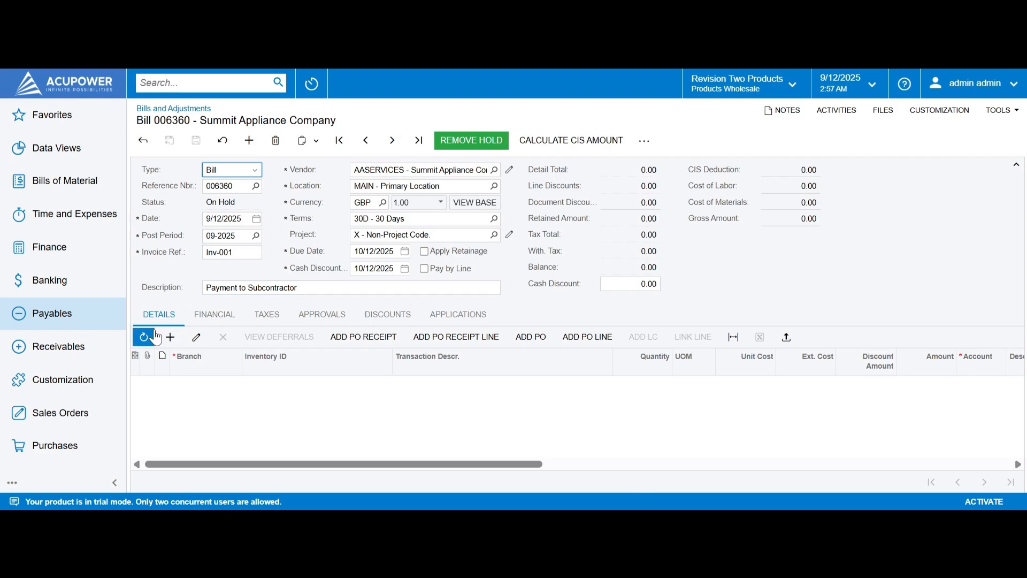
Step: Add a CISCONSTRUCTION labour line with quantity 100 at unit cost 20.00
click(170, 337)
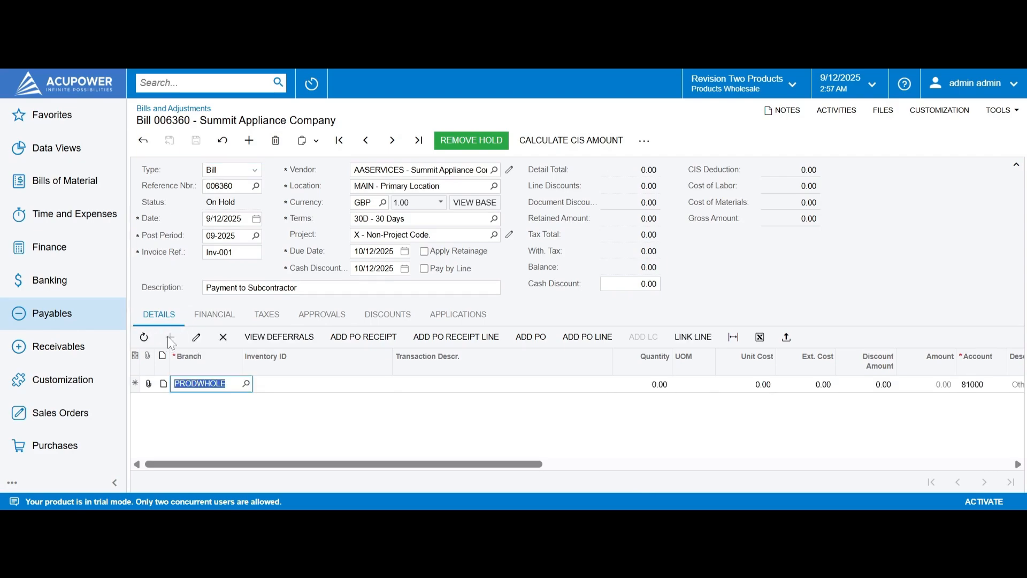
click(297, 384)
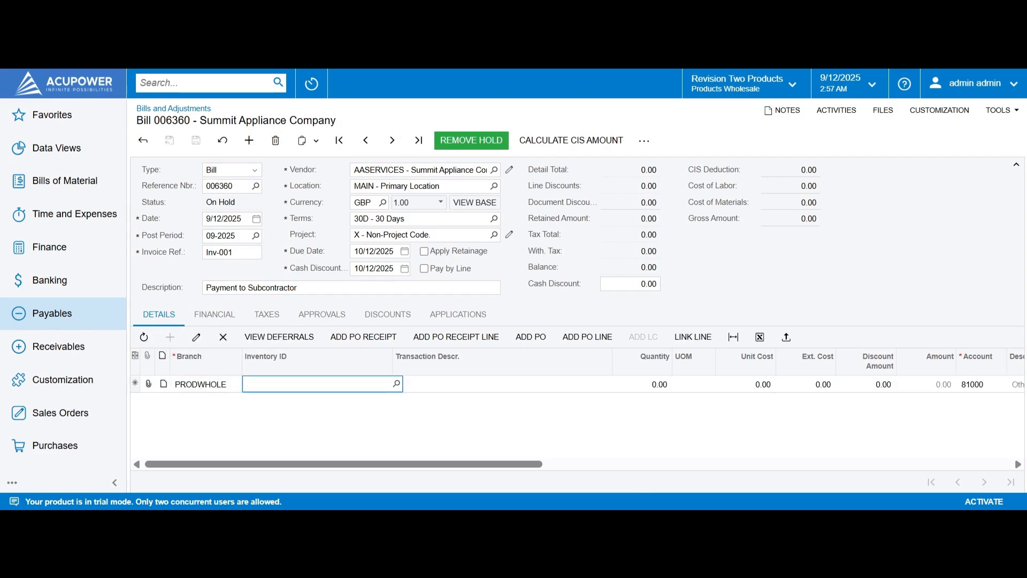
text(con)
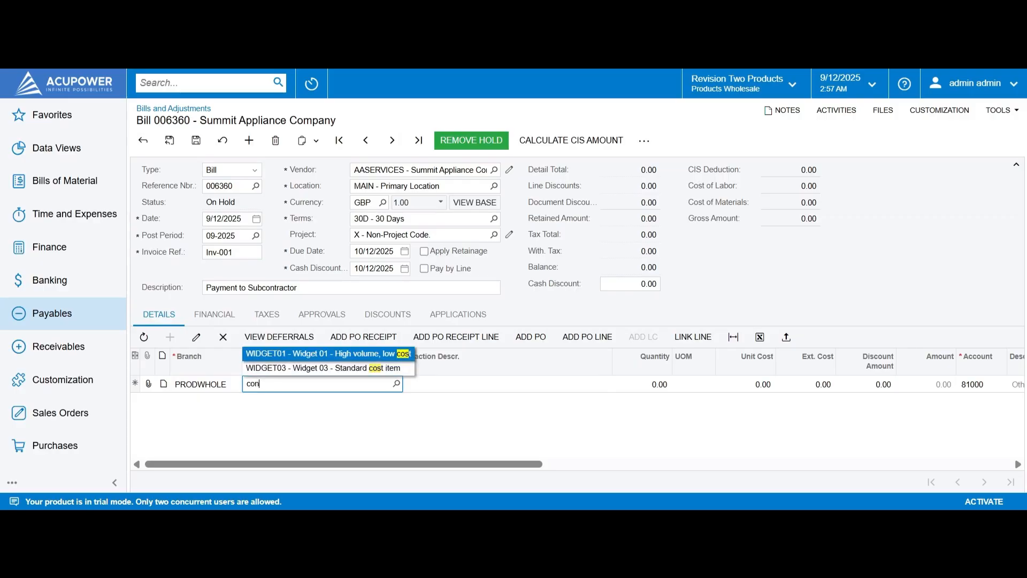
key(BackSpace)
text(is)
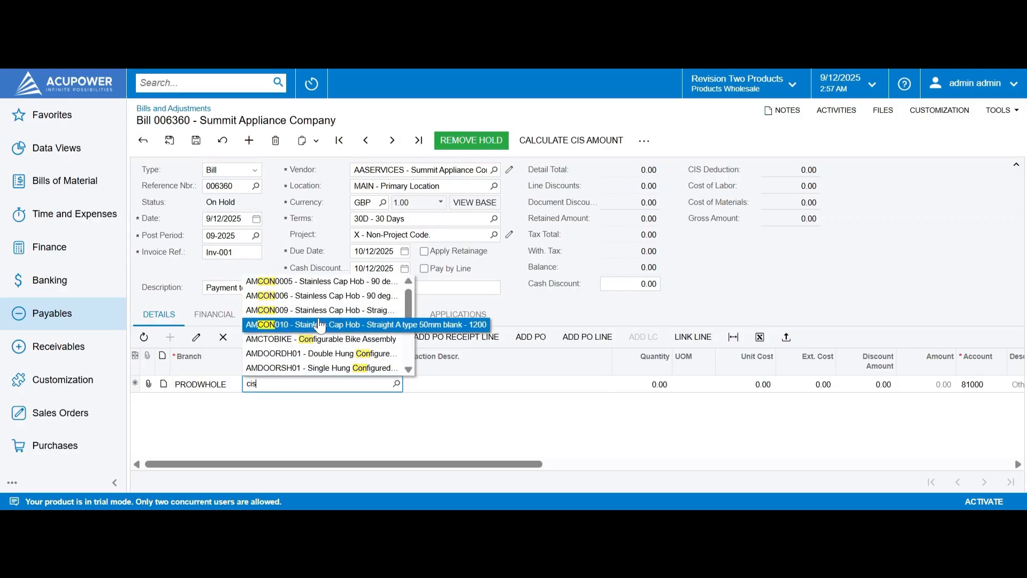
click(322, 303)
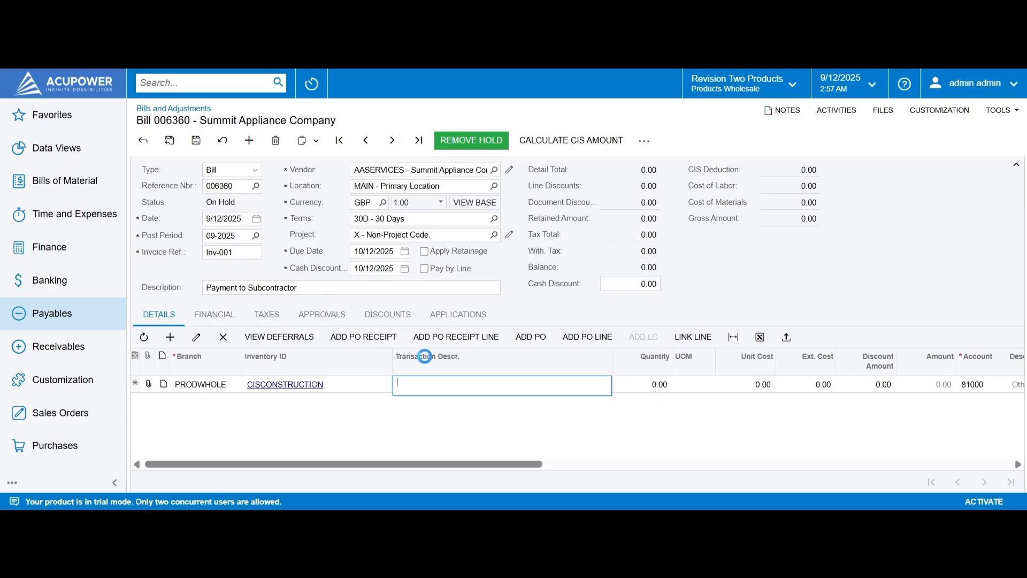
click(650, 384)
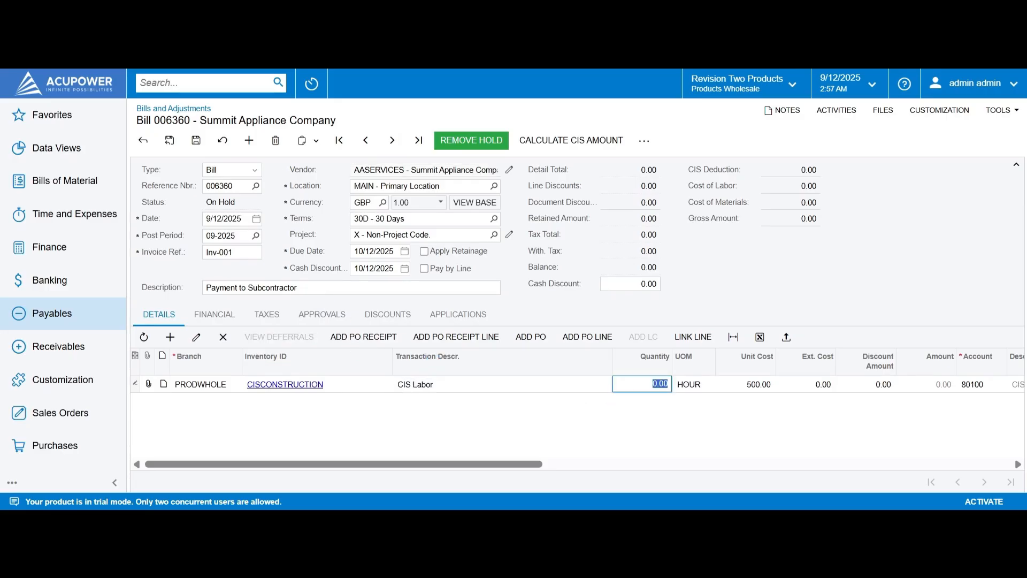
text(100)
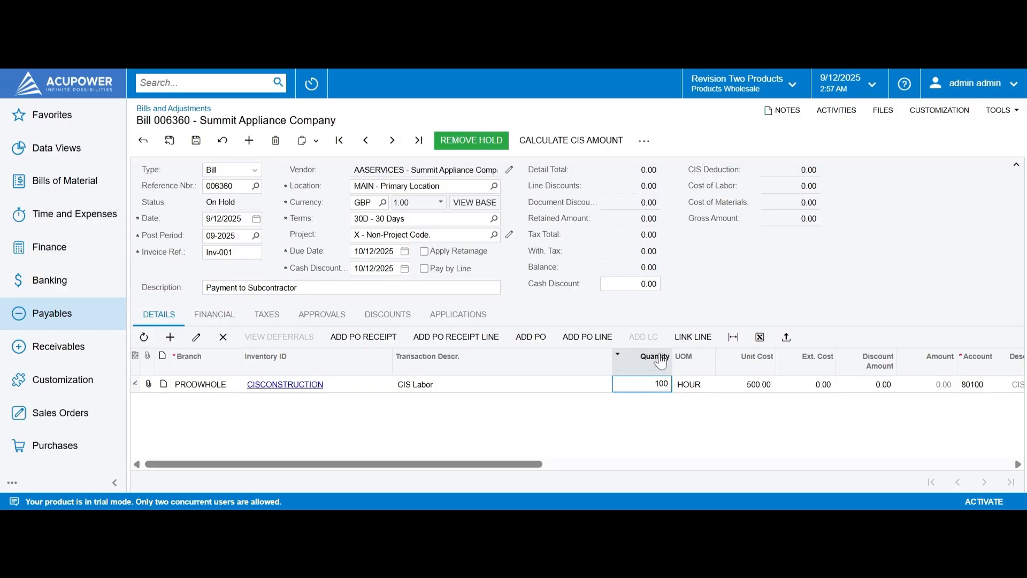
click(755, 389)
text(20)
click(790, 433)
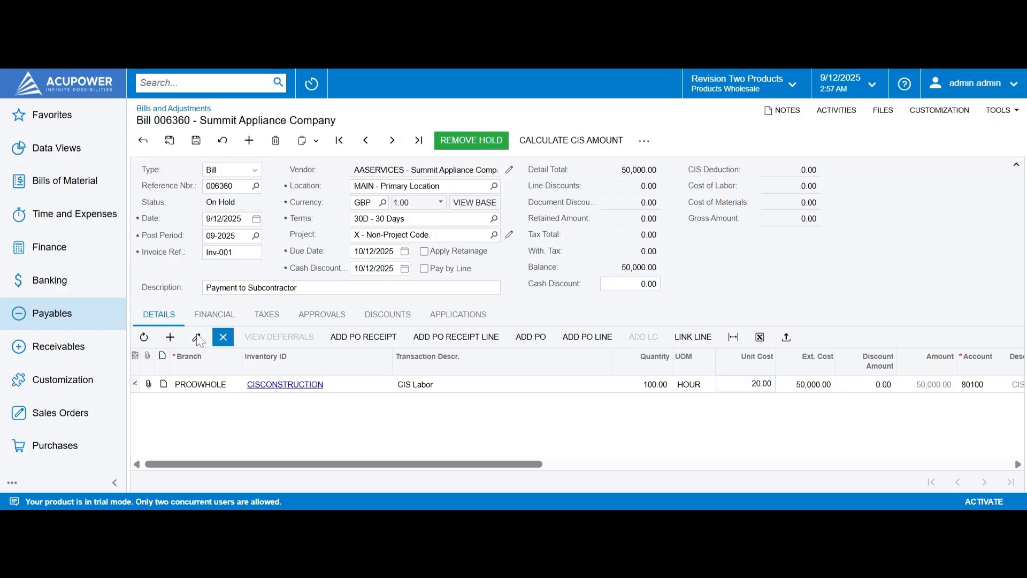
Step: Add a CISMATERIALS line with quantity 1 at 300.00, save, and calculate the CIS amount
click(170, 337)
click(290, 403)
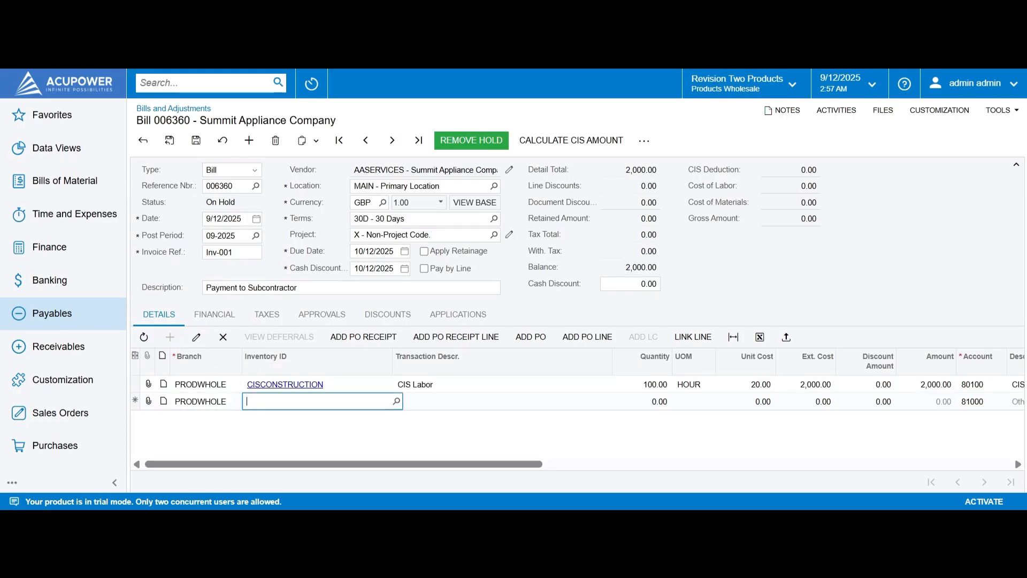
text(cis)
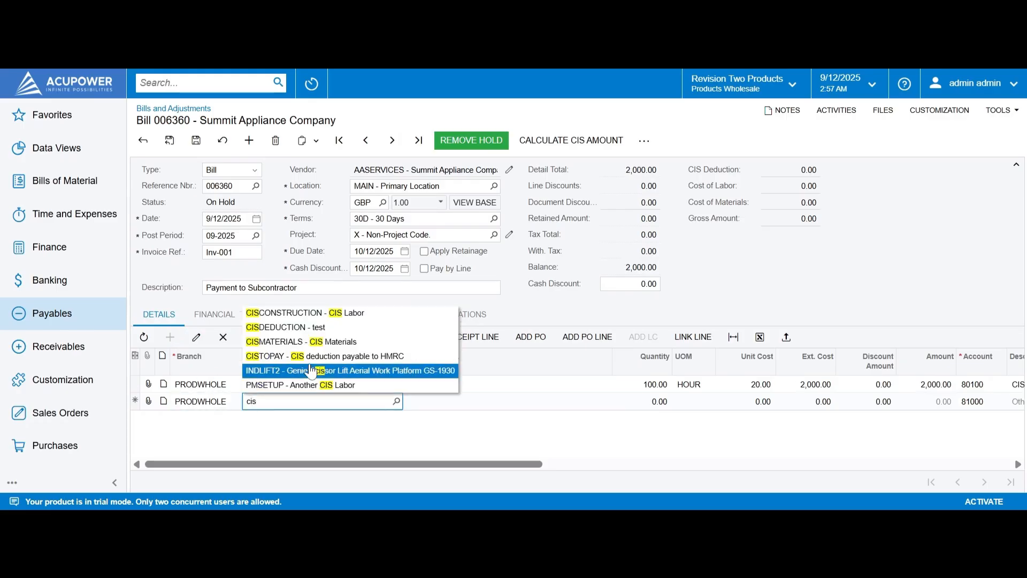
click(321, 342)
click(653, 402)
text(1)
click(748, 402)
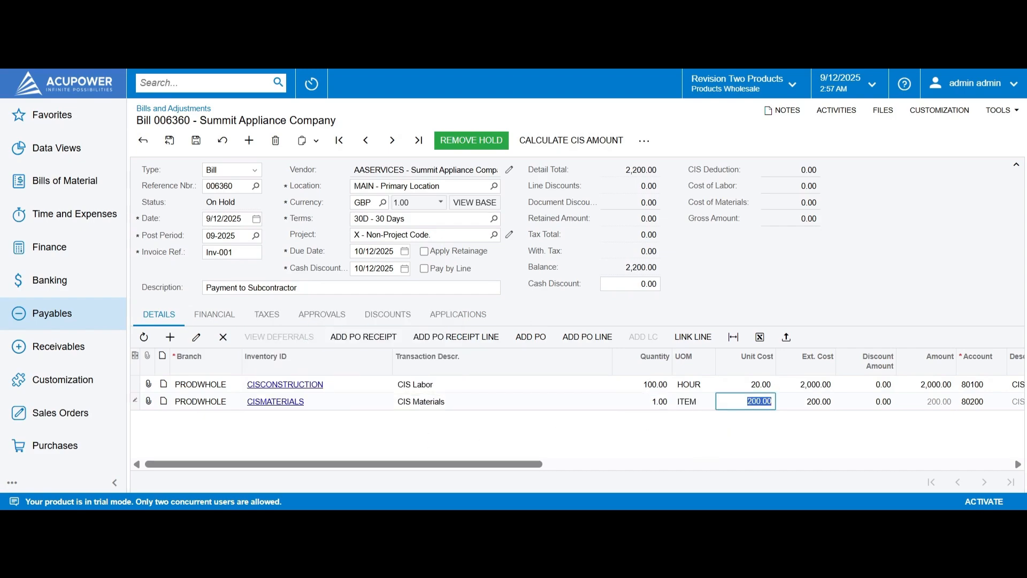
text(300)
click(780, 441)
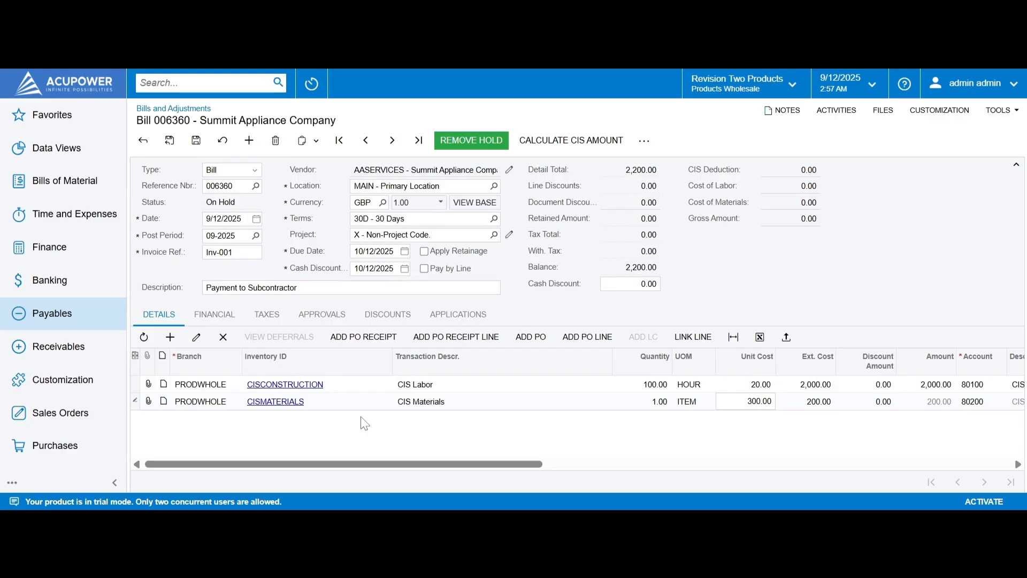
click(196, 140)
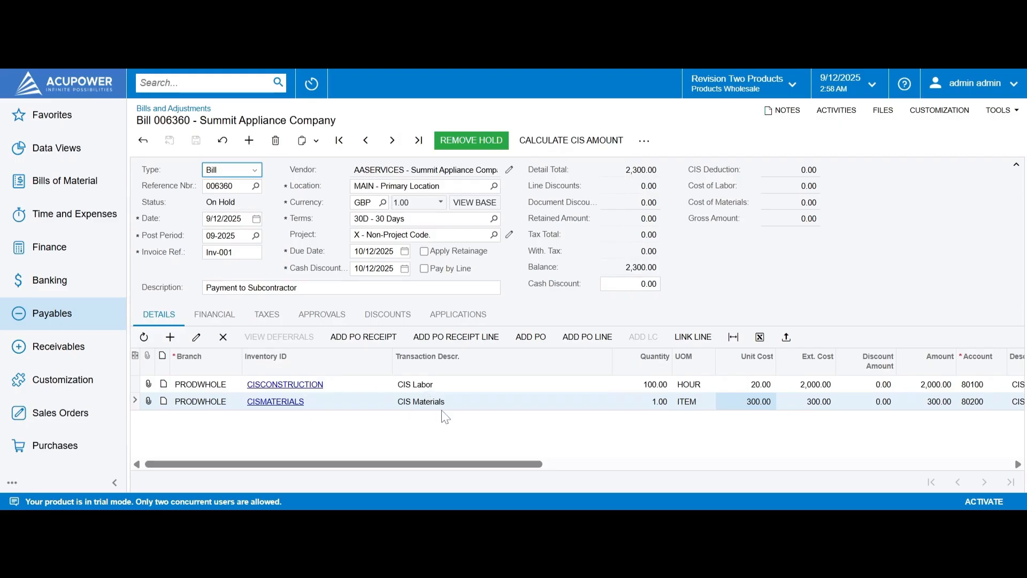
click(544, 147)
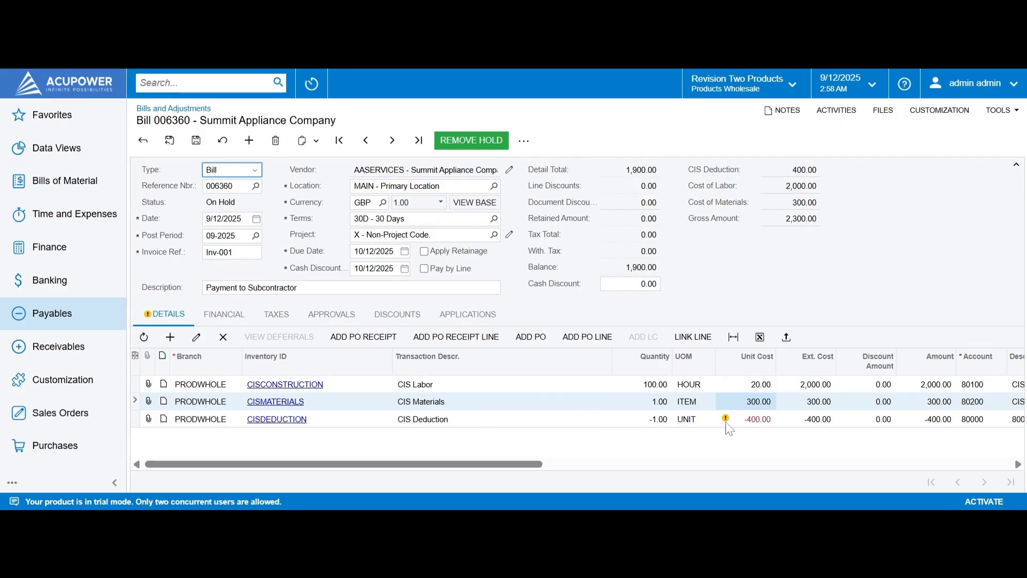
Step: Save the bill with its 400.00 CIS deduction, remove the hold, and create its payment
mouse_move(755, 425)
click(196, 140)
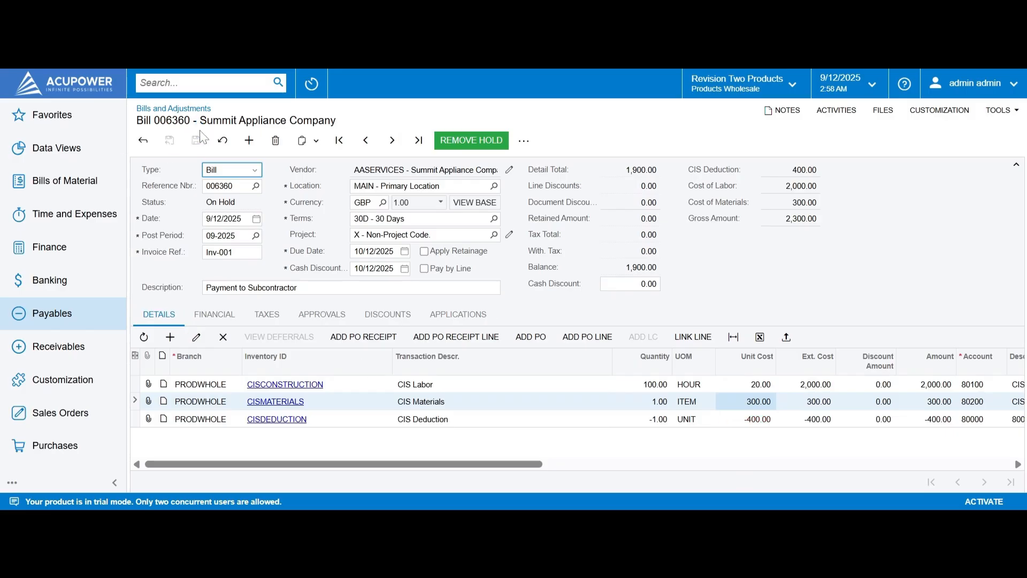
click(471, 143)
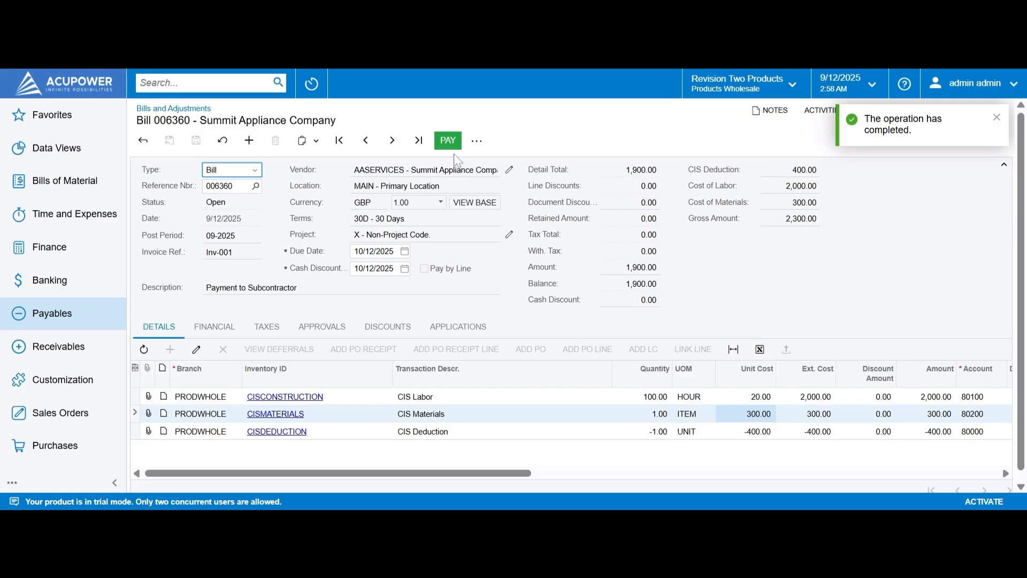
click(448, 140)
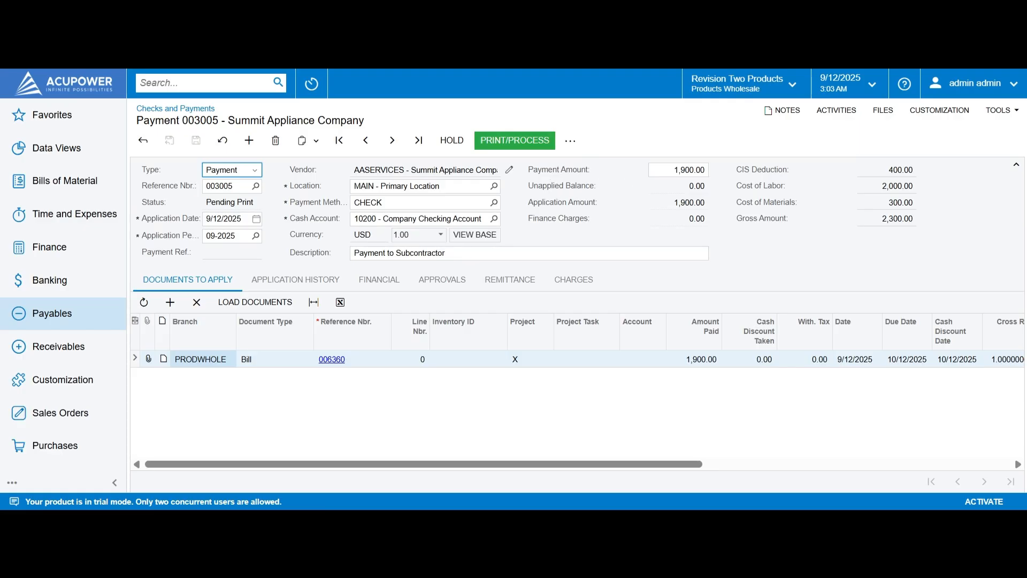
Step: Send payment 003005 for 1,900.00 to Process Payments / Print Checks
click(527, 141)
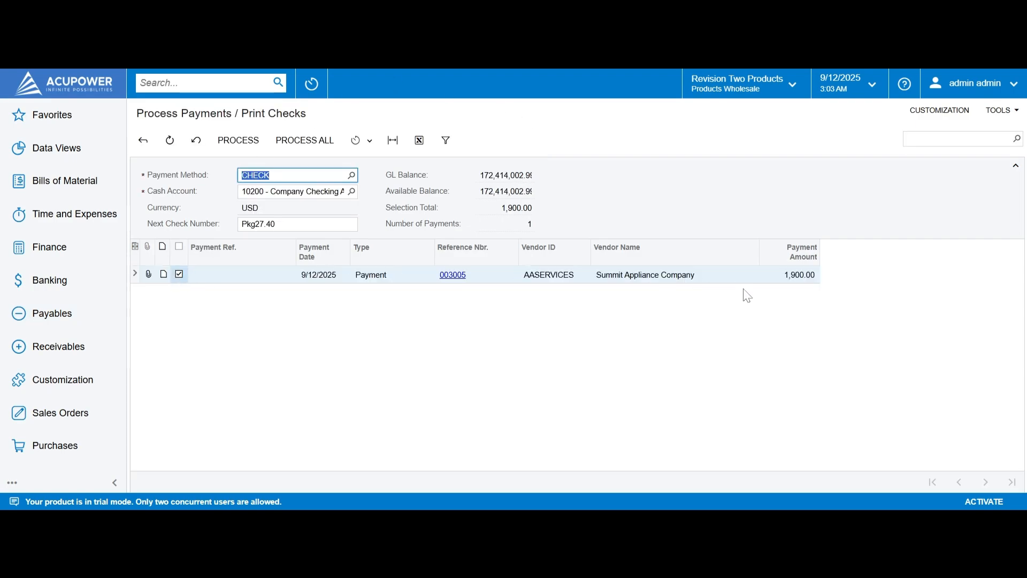
Step: Process payment 003005's check and review the resulting CIS Payment and Deduction Statement
click(254, 145)
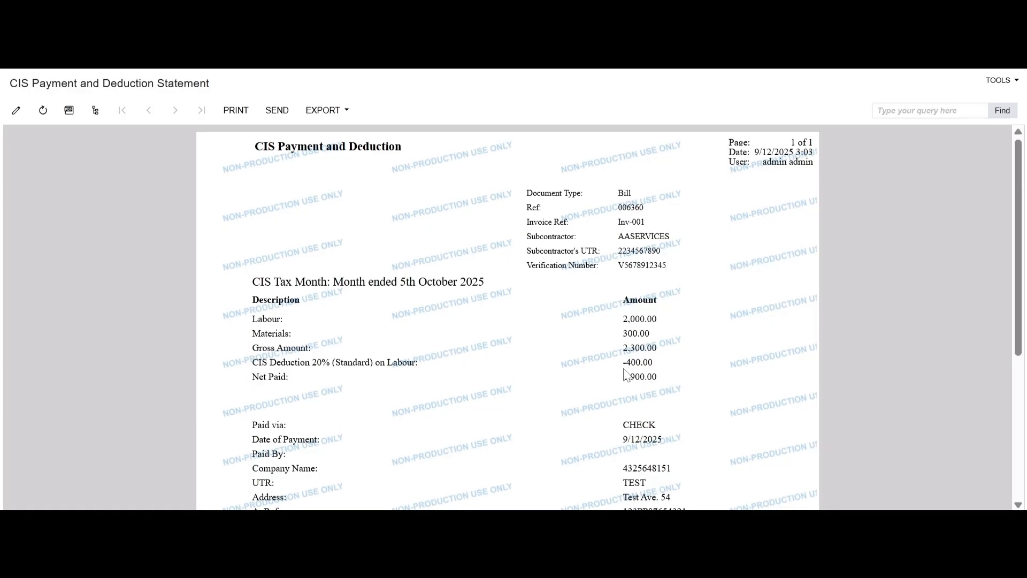
scroll(503, 368, down, 3)
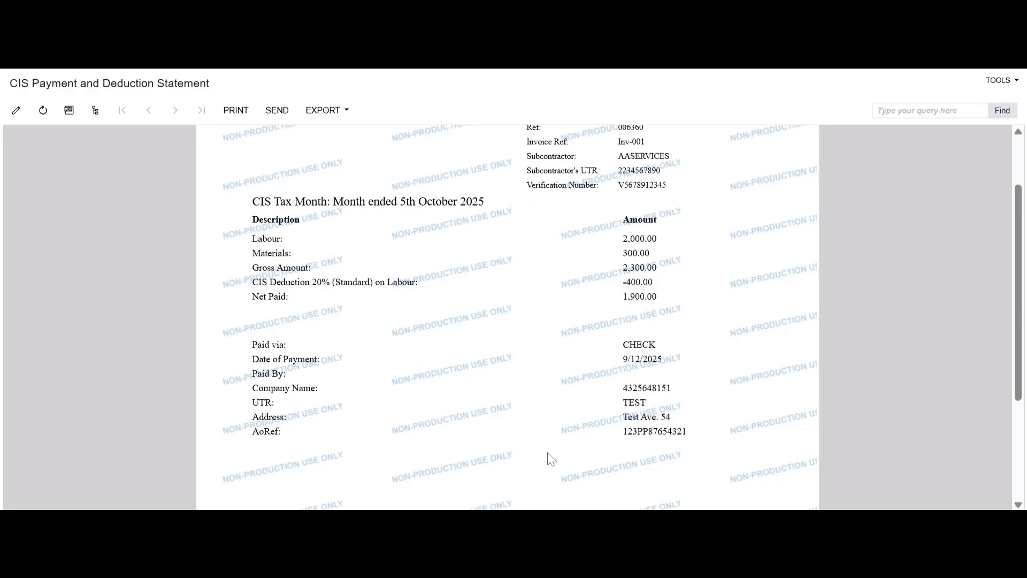
scroll(449, 409, up, 3)
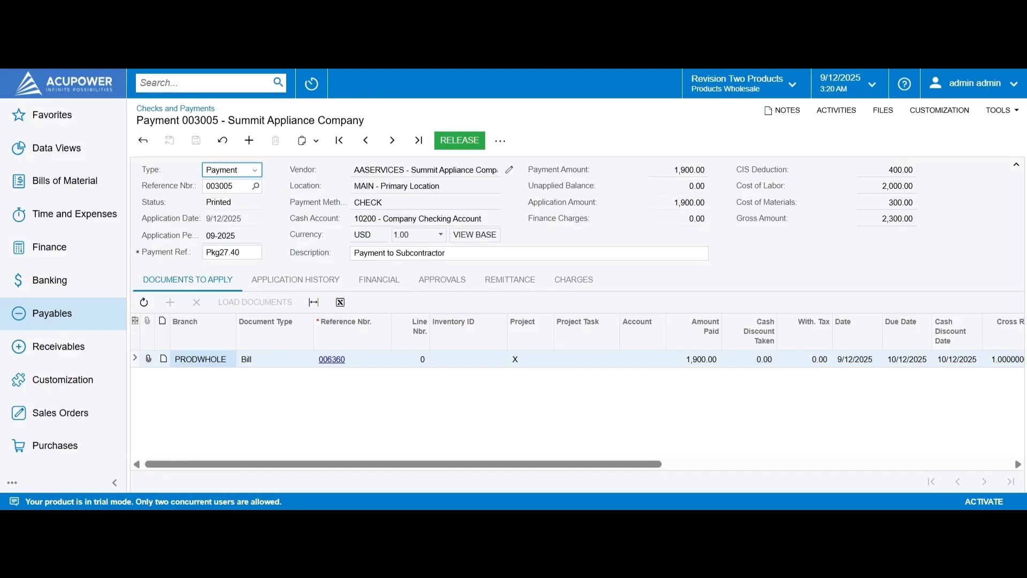
Step: Release printed payment 003005 so it becomes Closed
click(457, 137)
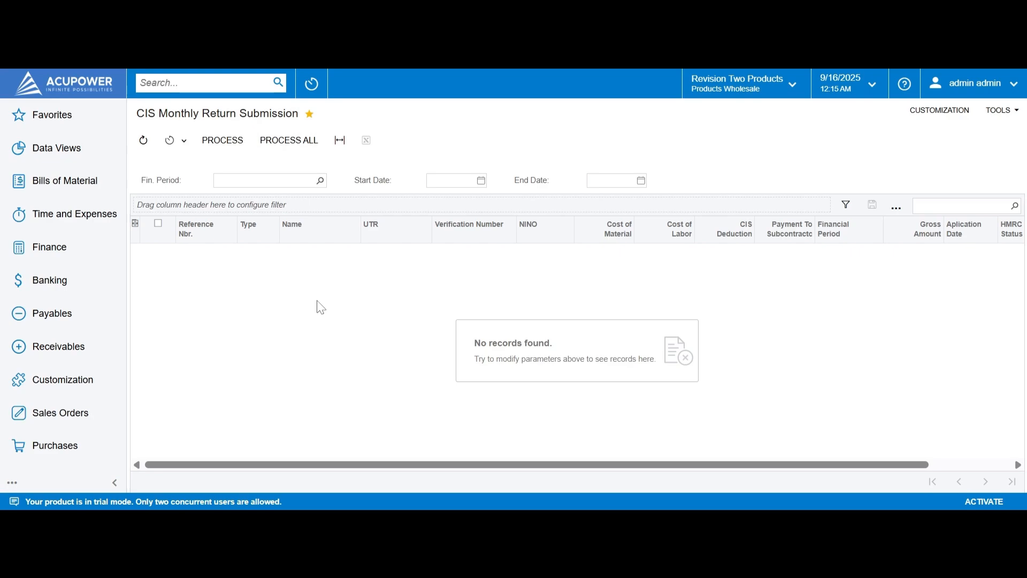
Step: Load the 09-2025 monthly return, mark check 003014 and start its submission
click(320, 180)
click(492, 477)
click(492, 476)
click(493, 476)
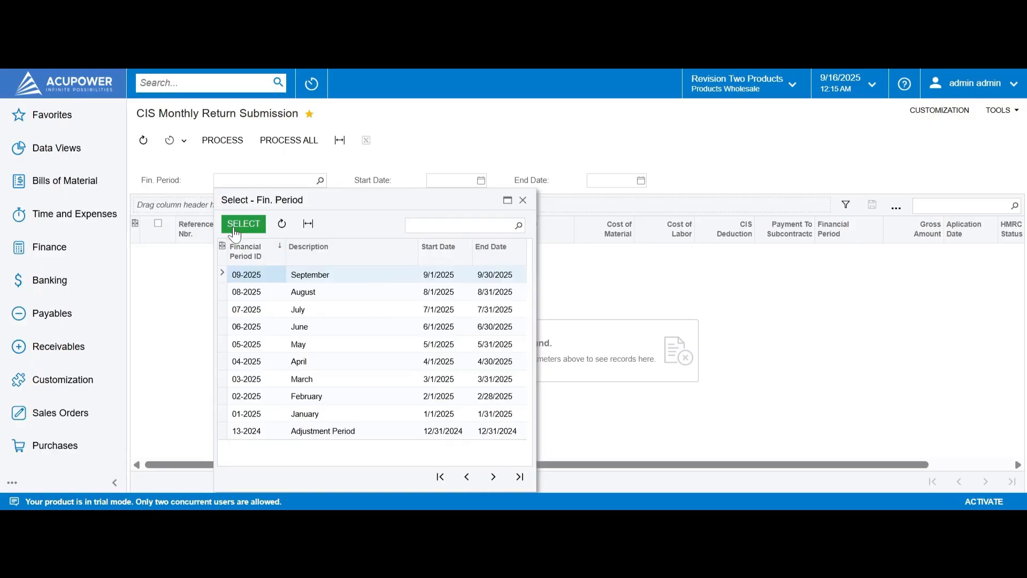
click(243, 224)
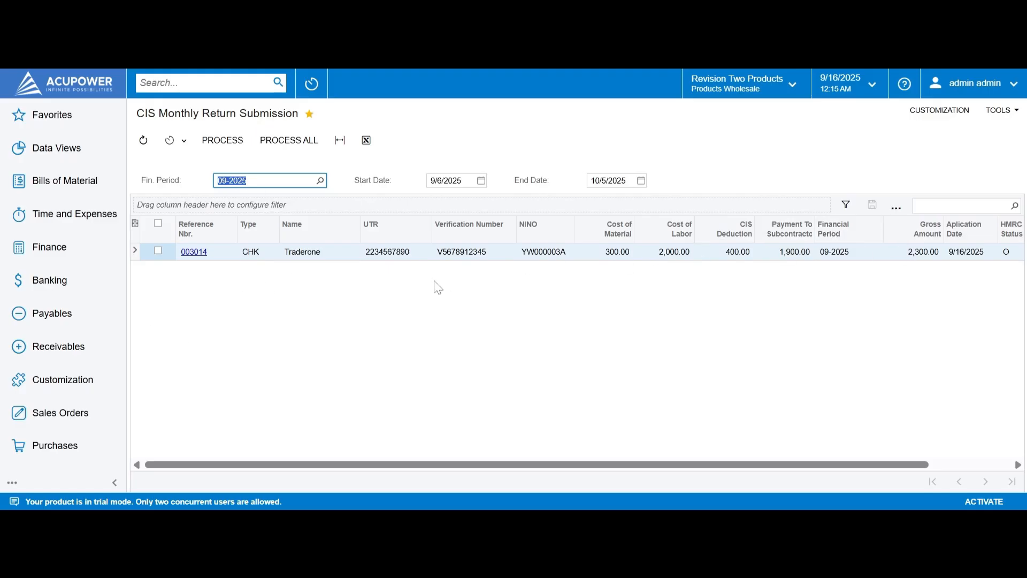
click(157, 251)
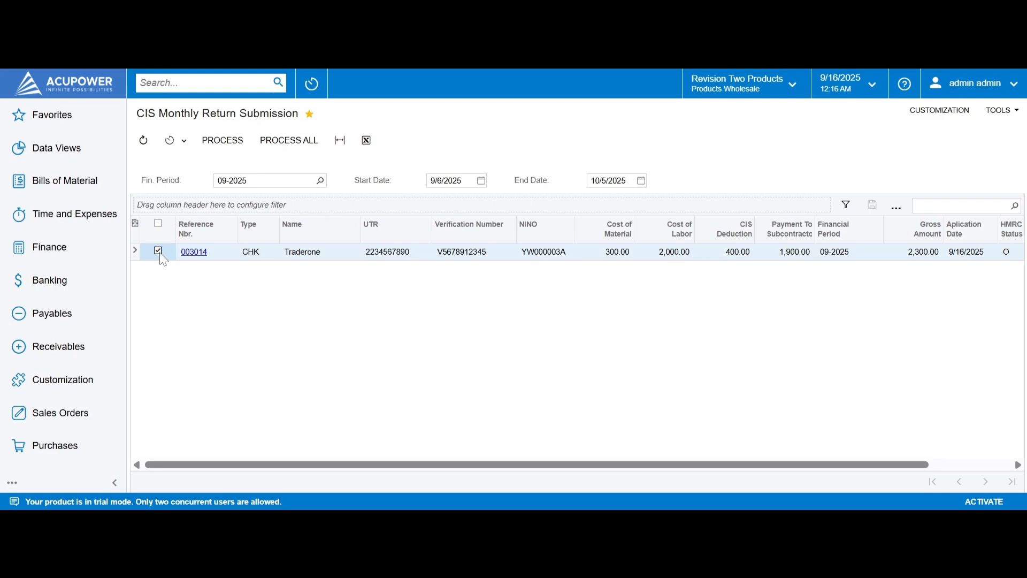
click(221, 145)
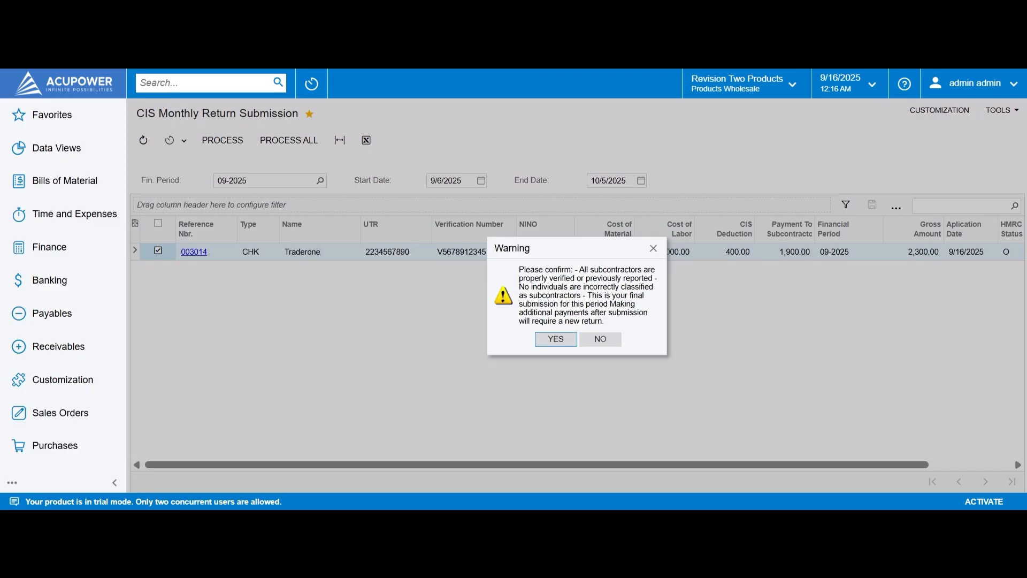
Step: Confirm the final submission of the 09-2025 monthly return
click(550, 342)
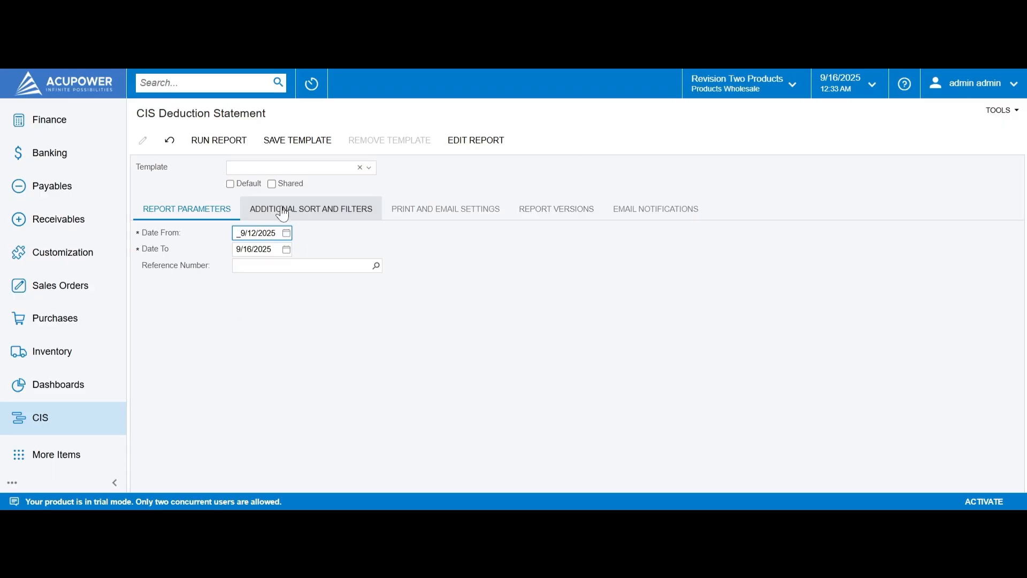
Step: Run the CIS Deduction Statement for reference number 006369, the latest subcontractor bill
click(367, 266)
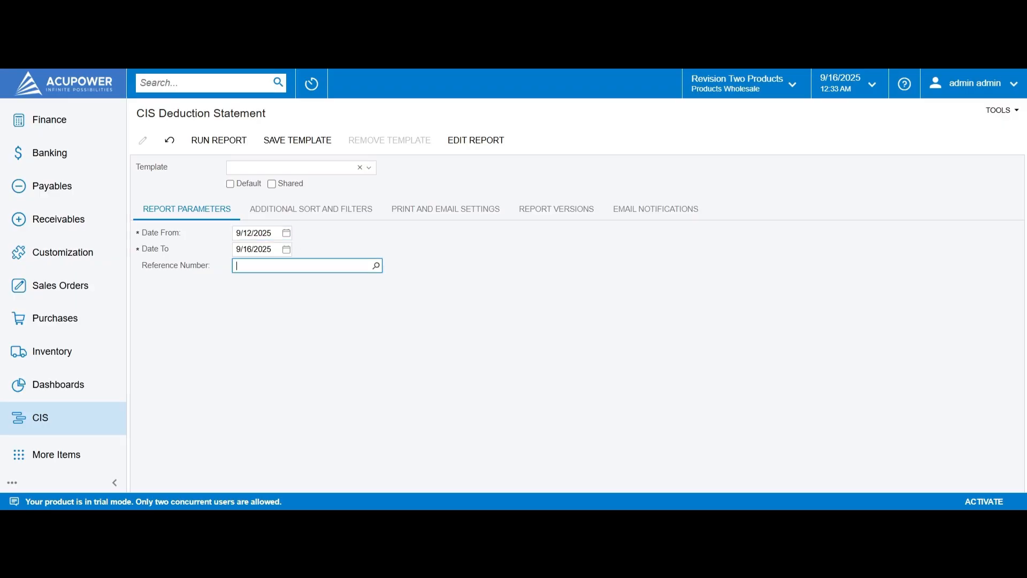
click(376, 265)
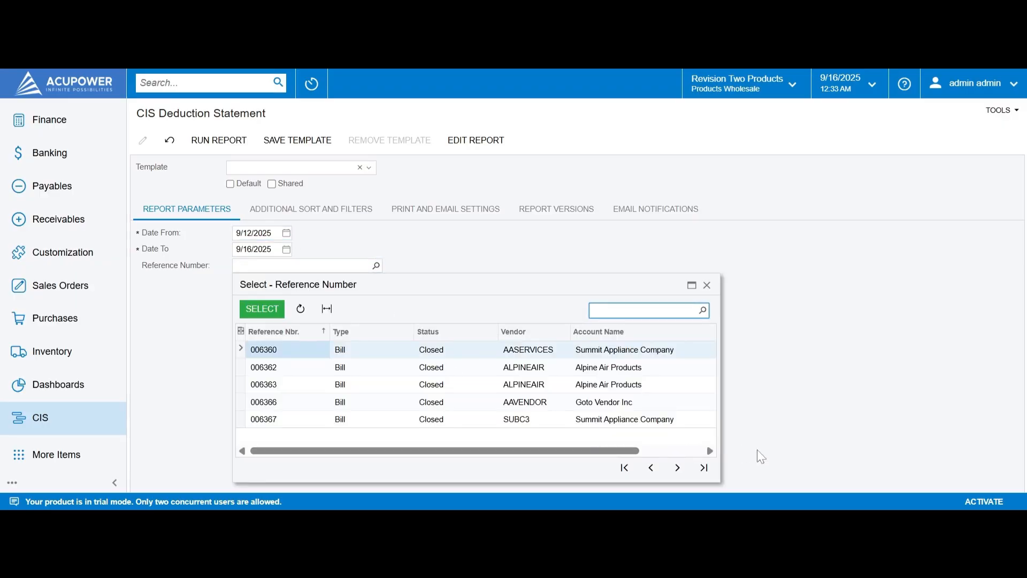
click(705, 468)
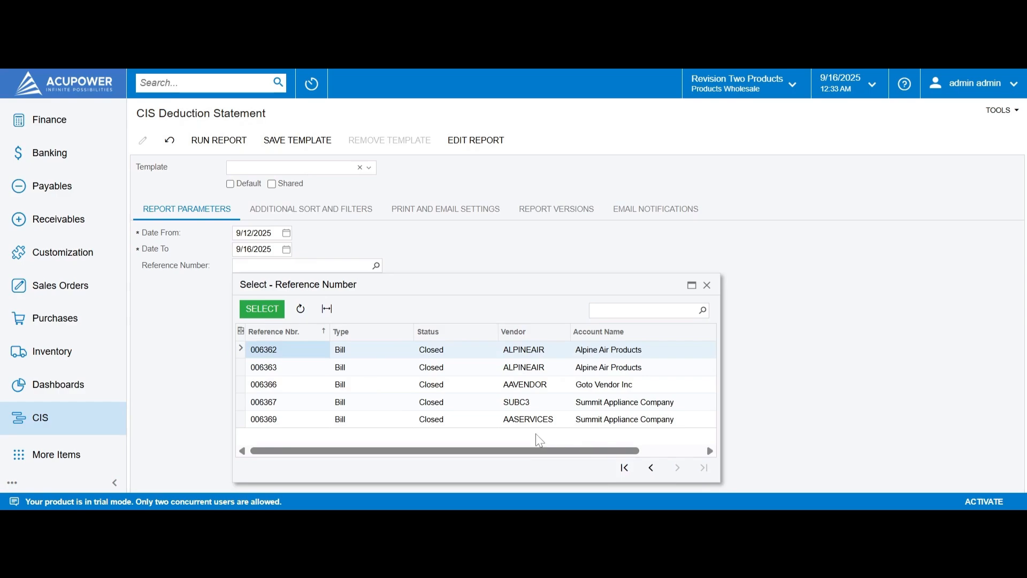
click(481, 420)
click(252, 308)
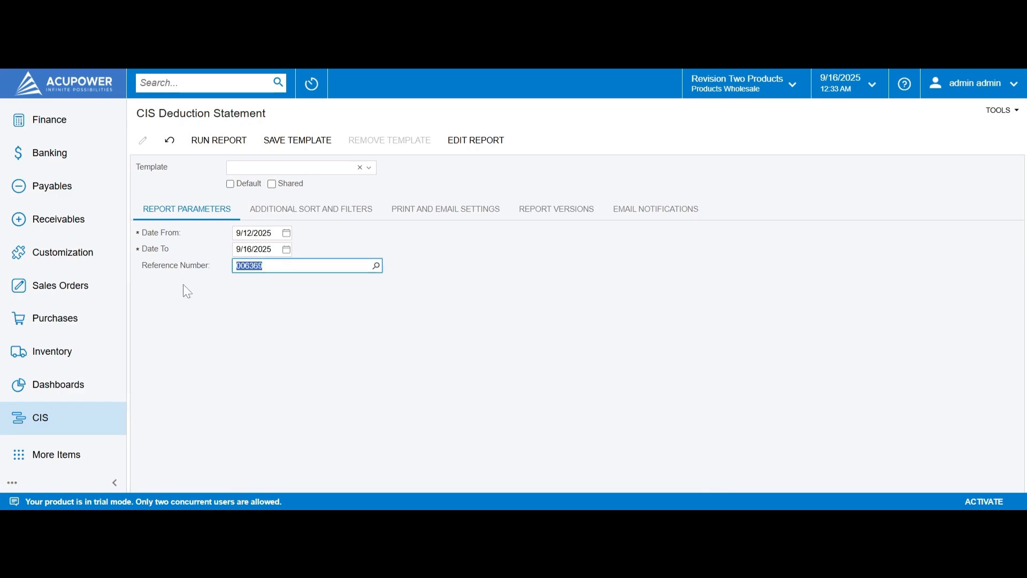
click(222, 139)
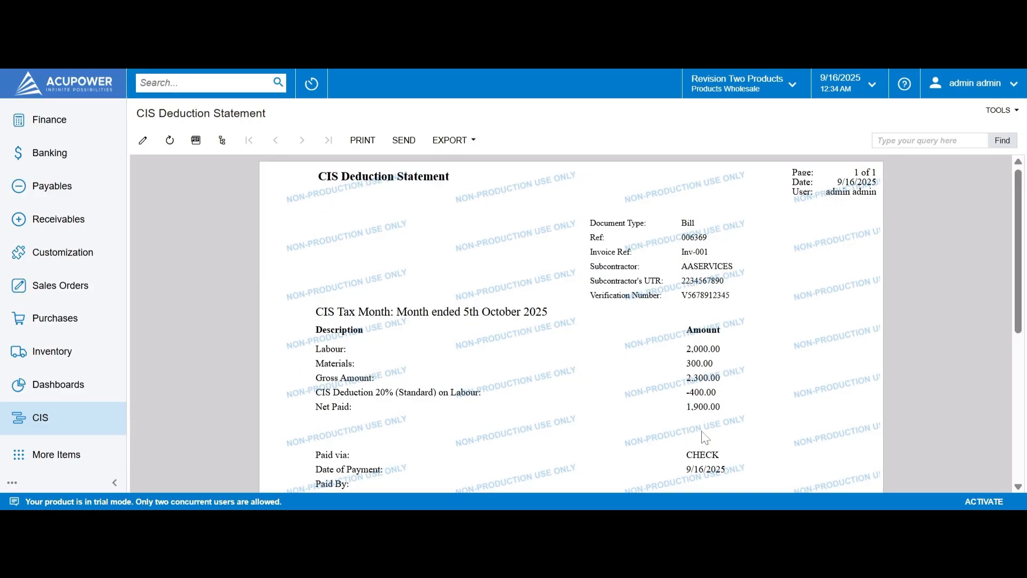
Step: Review the bill 006369 deduction statement, including the £400.00 withholding note
scroll(540, 388, down, 2)
scroll(540, 387, down, 4)
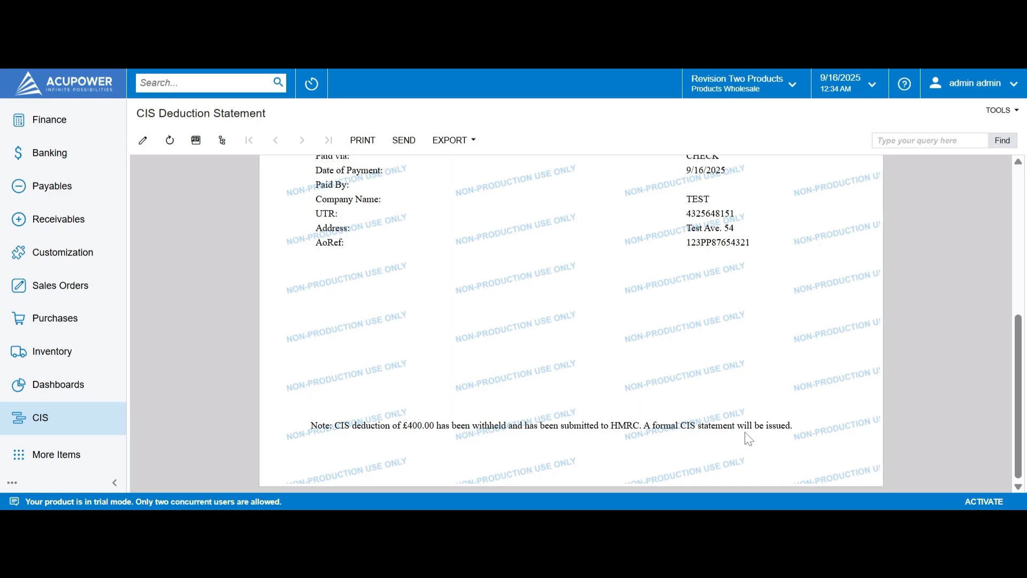
scroll(568, 407, up, 5)
scroll(566, 400, up, 2)
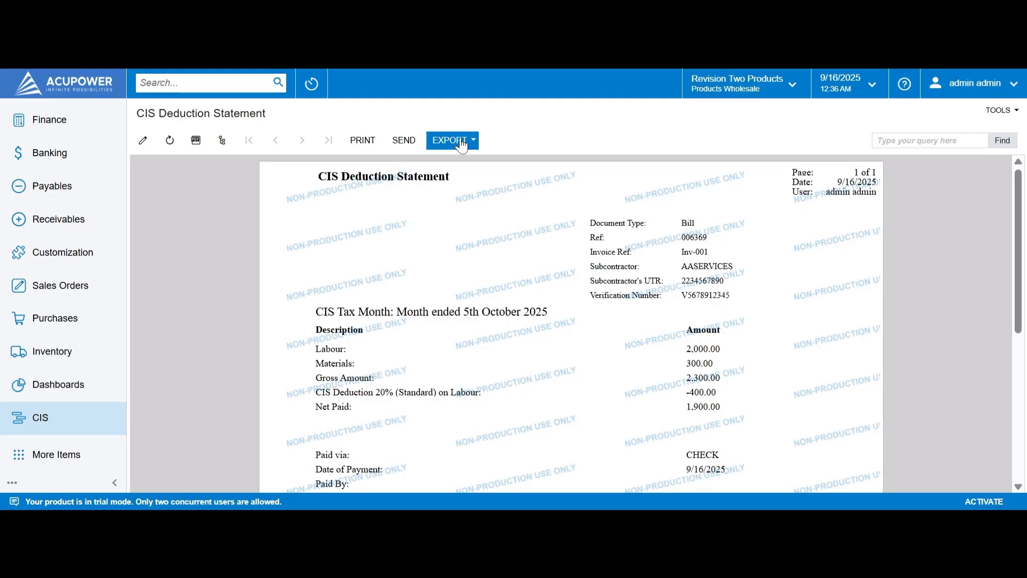
key(ctrl+Tab)
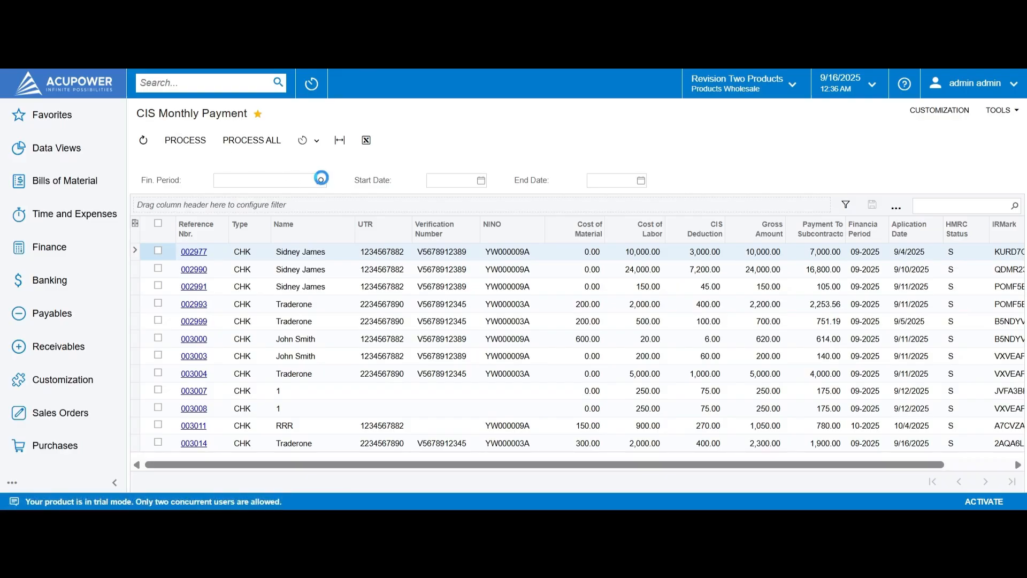
Step: Filter the CIS Monthly Payment list to financial period 09-2025, showing nine checks
click(320, 180)
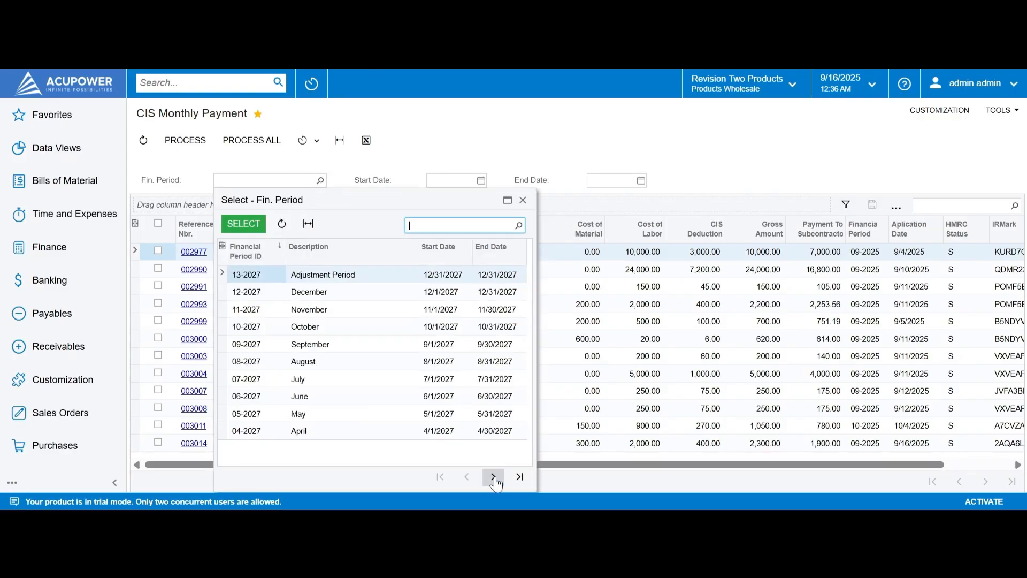
click(493, 476)
click(492, 477)
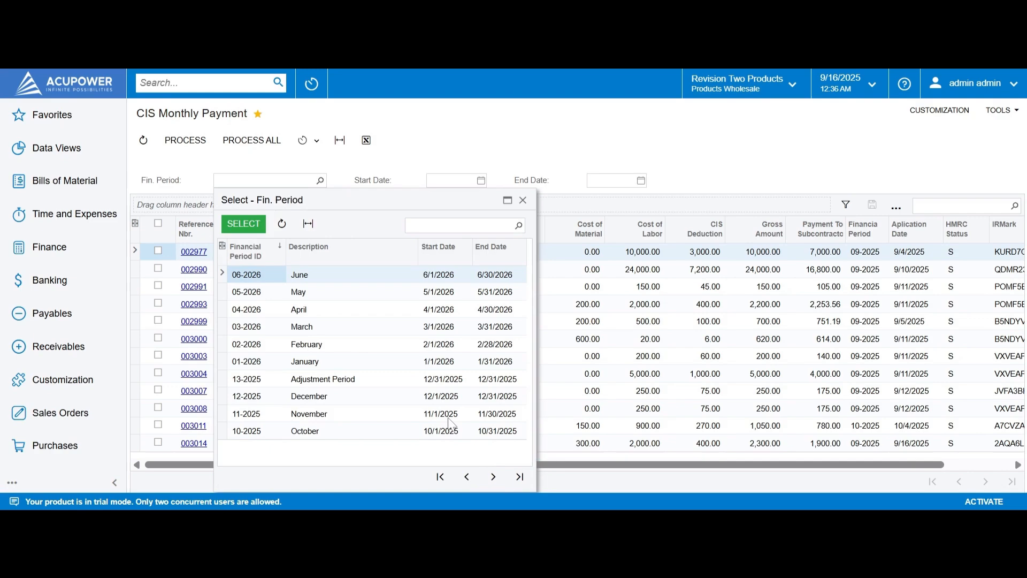
click(491, 476)
click(243, 223)
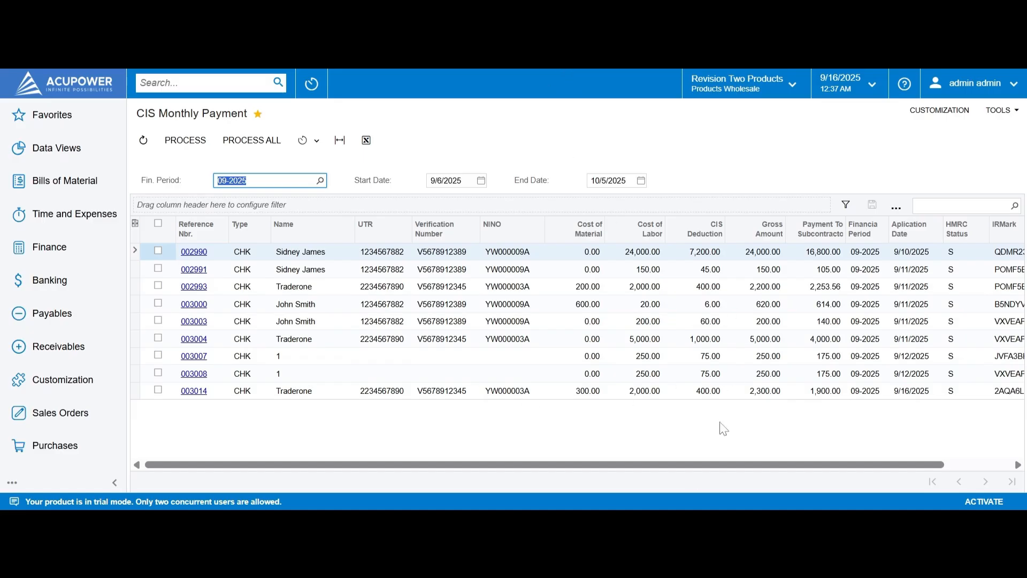
drag(685, 464, 591, 474)
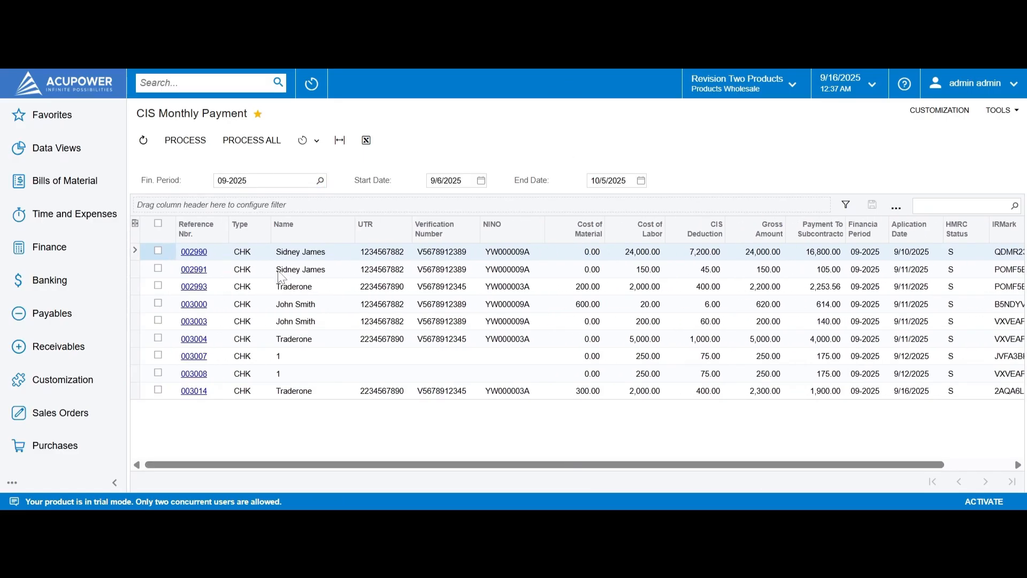
Step: Mark payment 003014, check its IRMark, and process it into a 400.00 HMRC payment
click(158, 389)
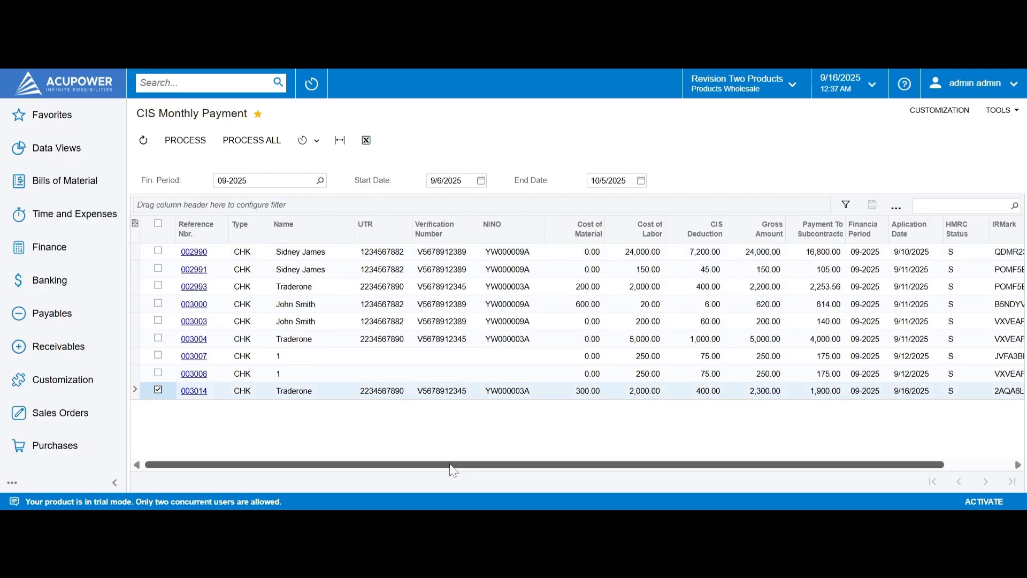
drag(452, 470, 538, 451)
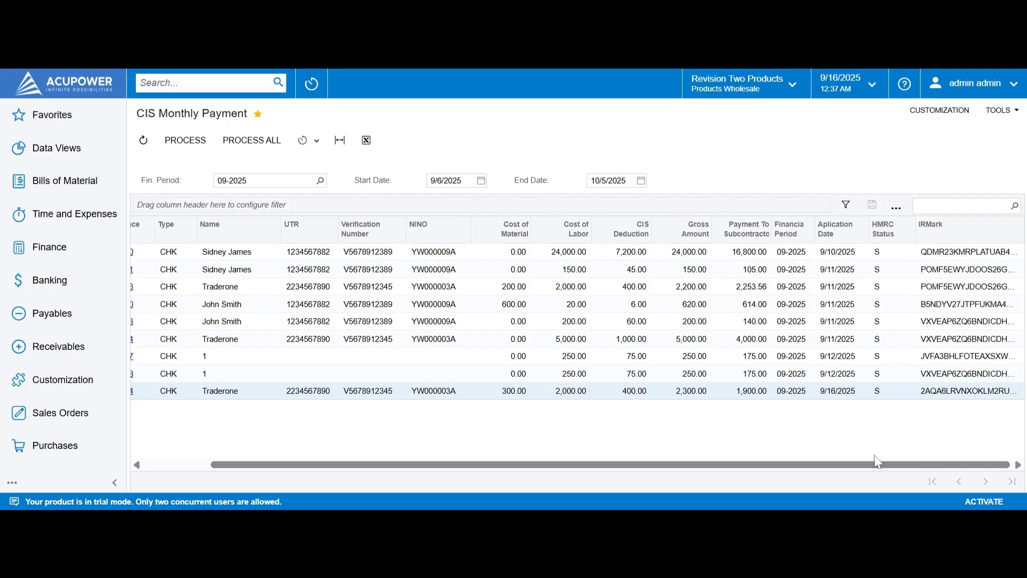
drag(537, 463, 369, 324)
click(194, 143)
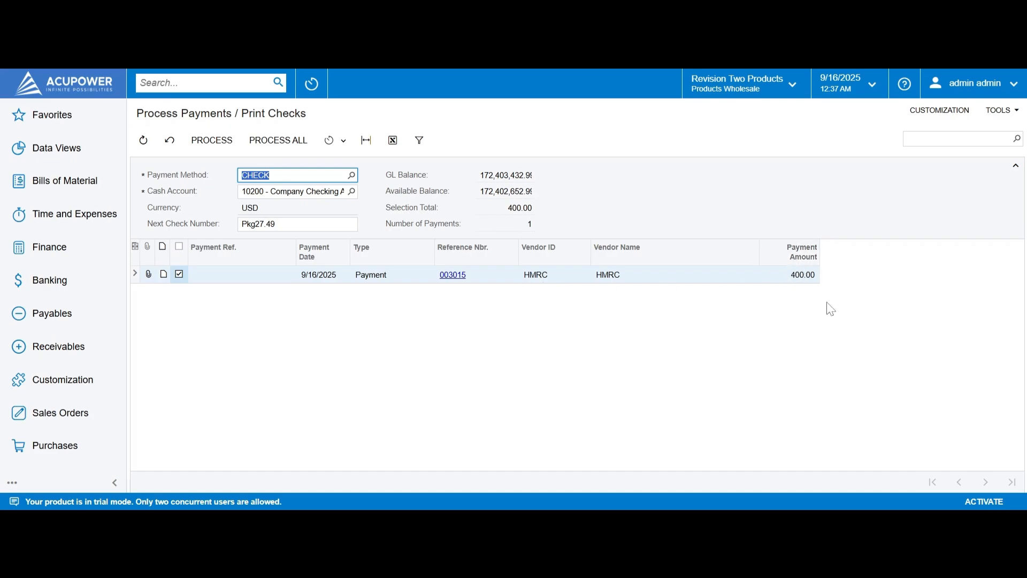
Step: Print the 400.00 HMRC check and review the Check Form with Remittance
click(210, 140)
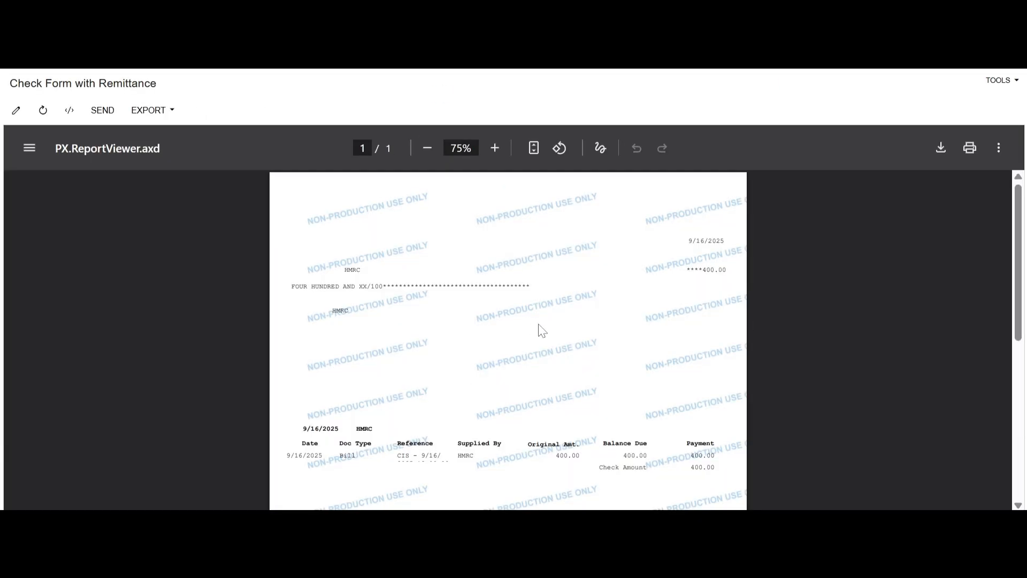
scroll(541, 316, down, 2)
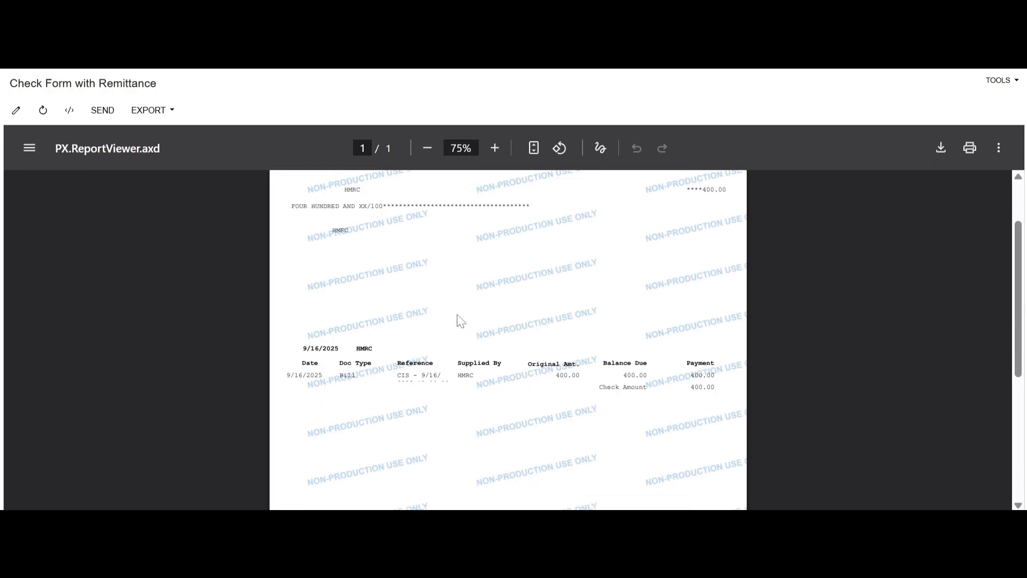
scroll(458, 321, down, 2)
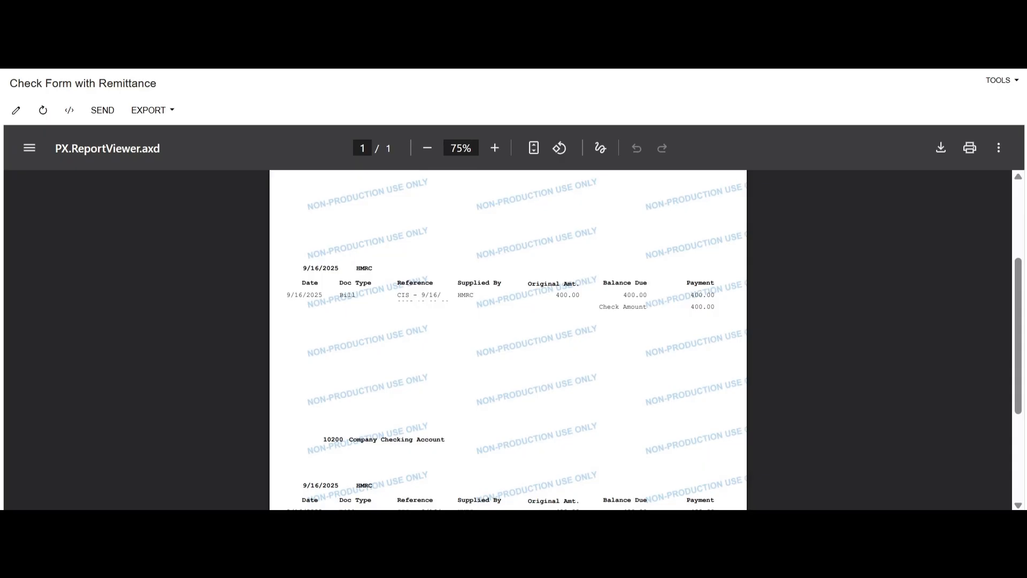
scroll(498, 316, down, 1)
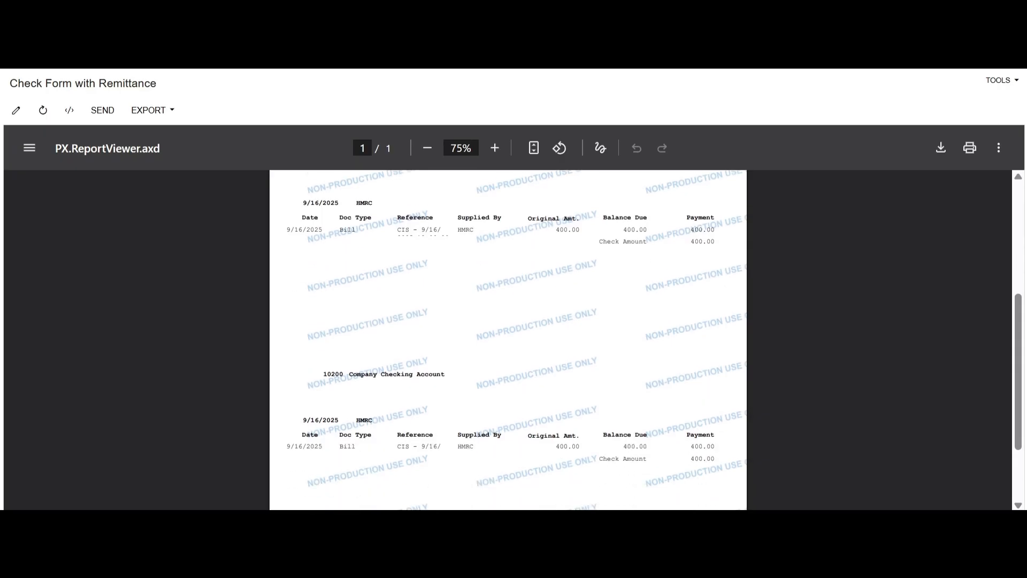
scroll(497, 315, up, 5)
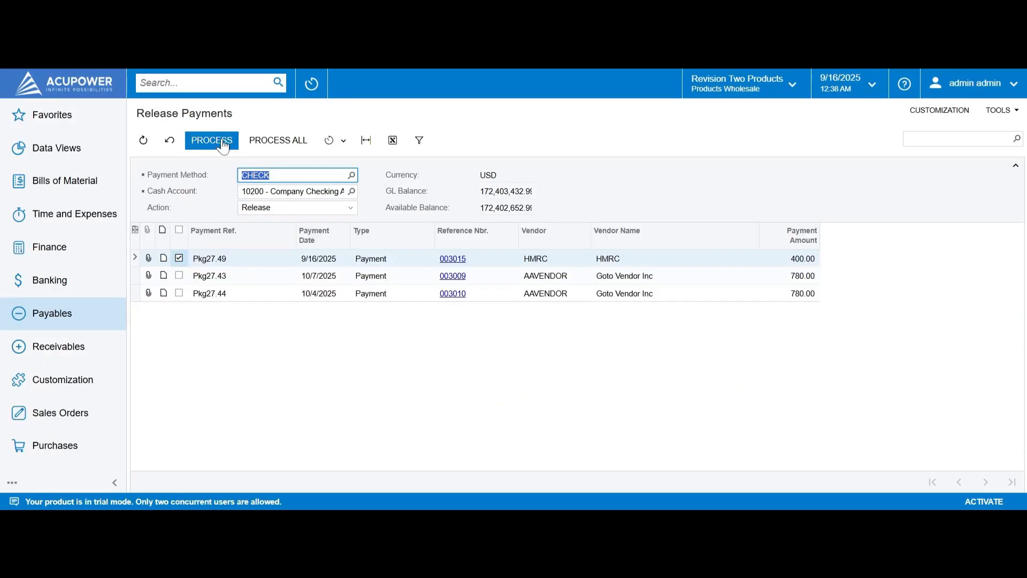
Step: Release HMRC check Pkg27.49 and close the processing results
click(221, 144)
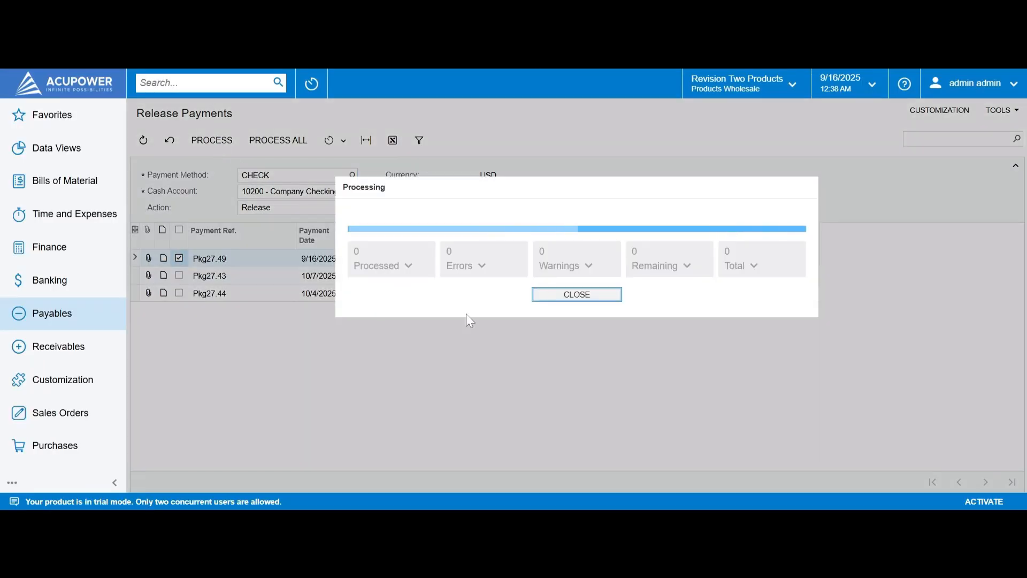
click(610, 293)
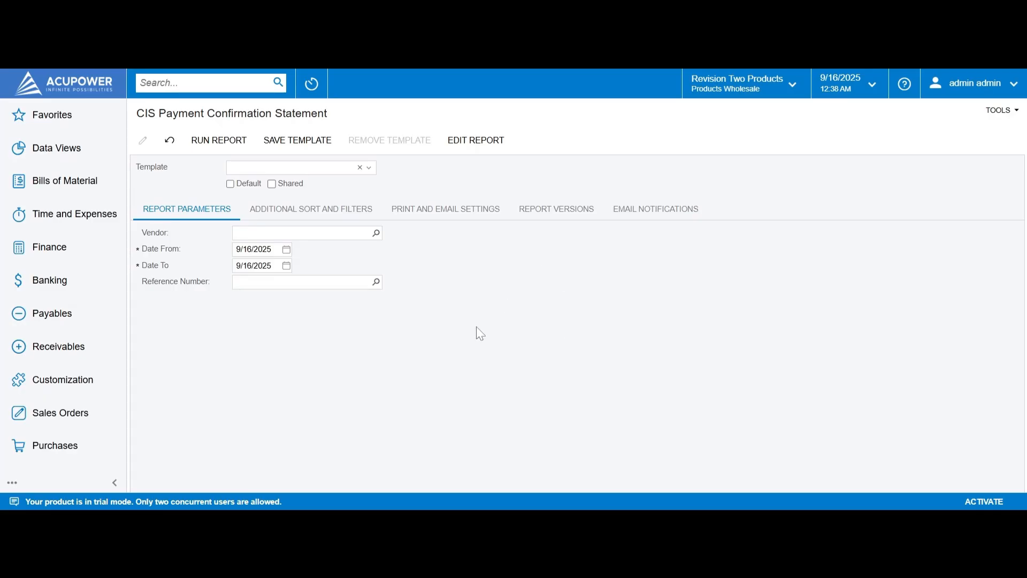
Step: Run the Payment Confirmation Statement for AASERVICES bill 006369, dated from 9/12/2025
click(376, 233)
click(262, 274)
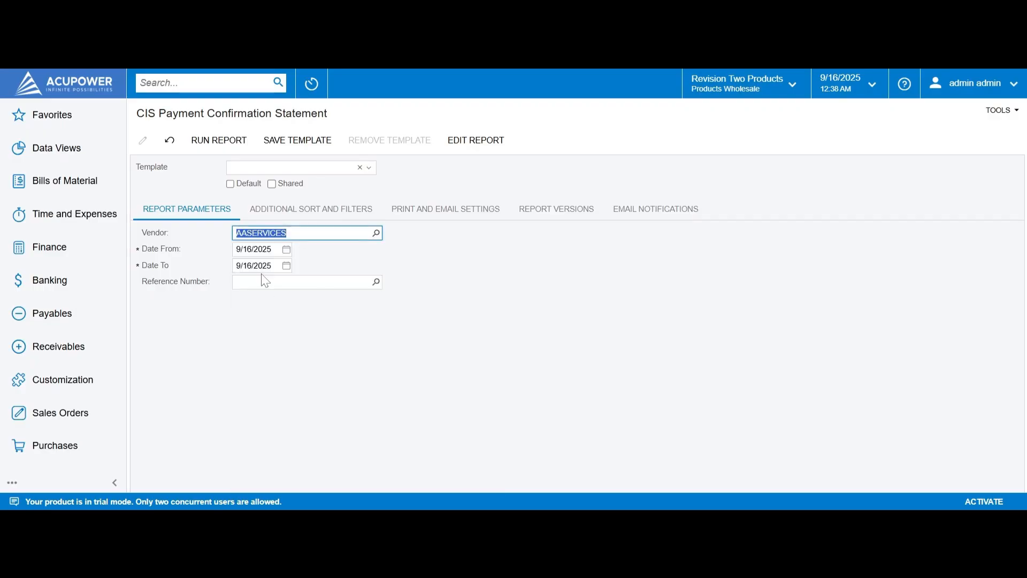
click(287, 252)
click(375, 318)
click(376, 282)
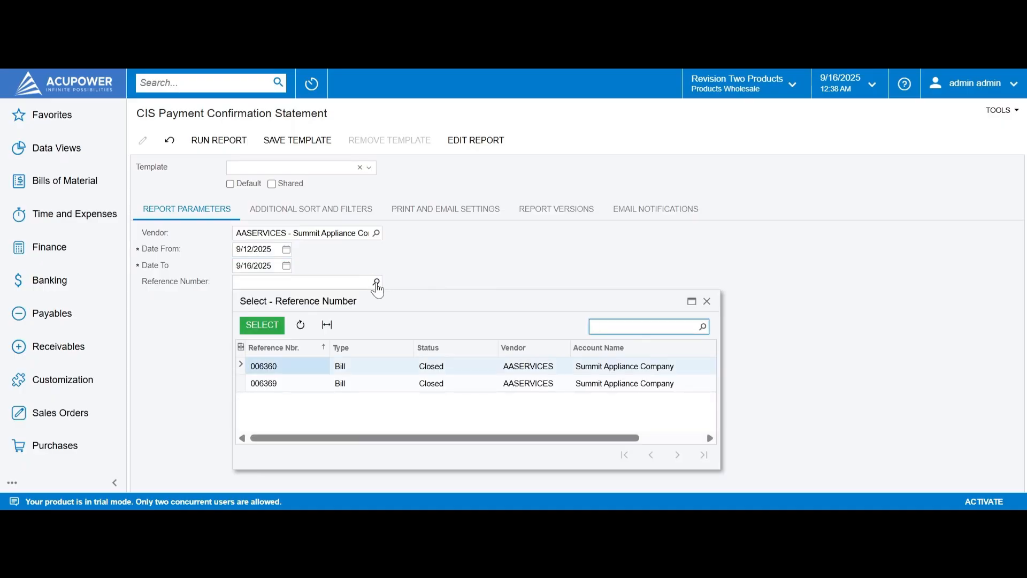
click(293, 383)
click(262, 324)
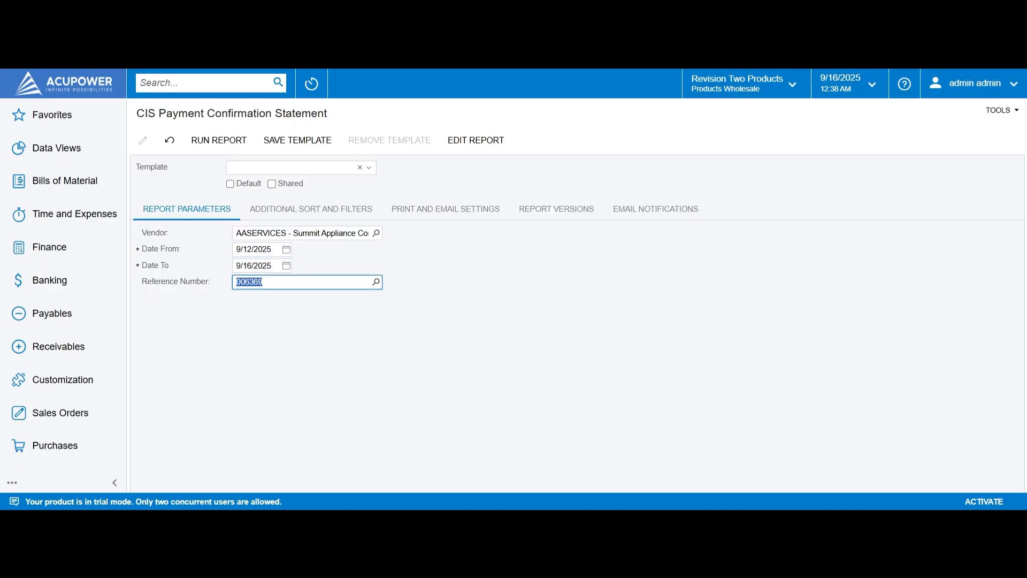
click(214, 142)
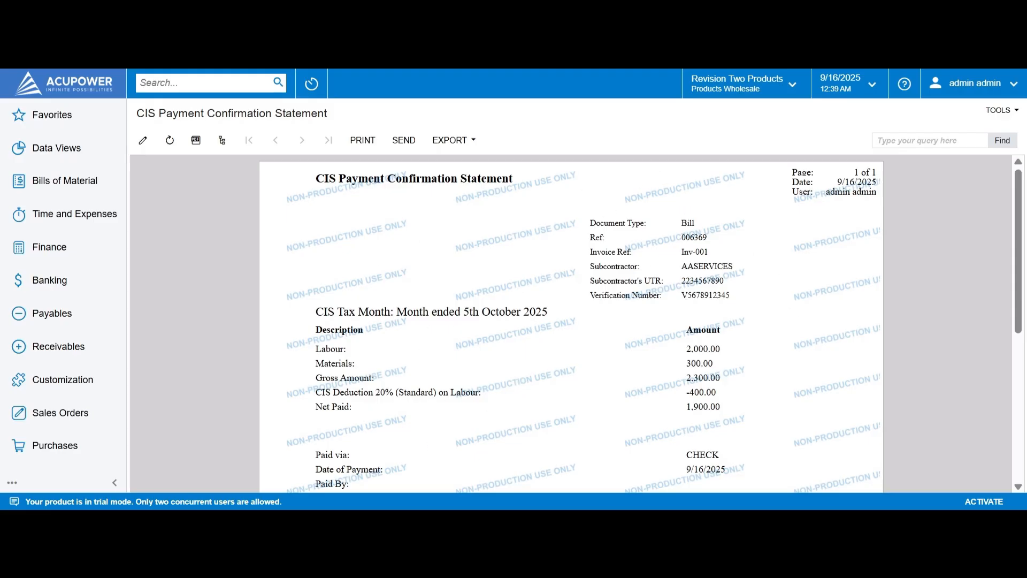
Step: Review the AASERVICES confirmation statement showing 1,900.00 net paid, then print it
scroll(634, 310, down, 3)
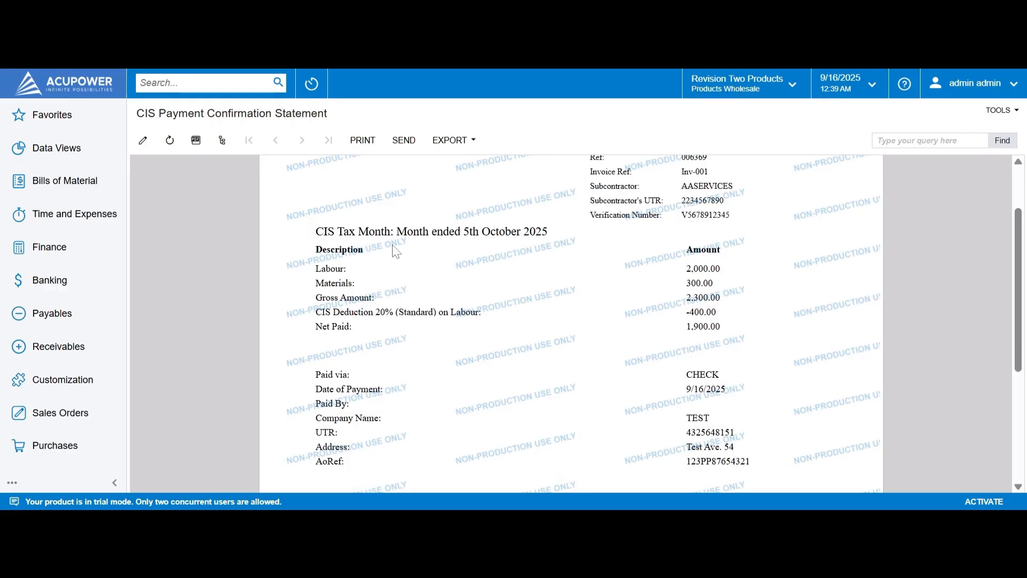
scroll(458, 355, down, 3)
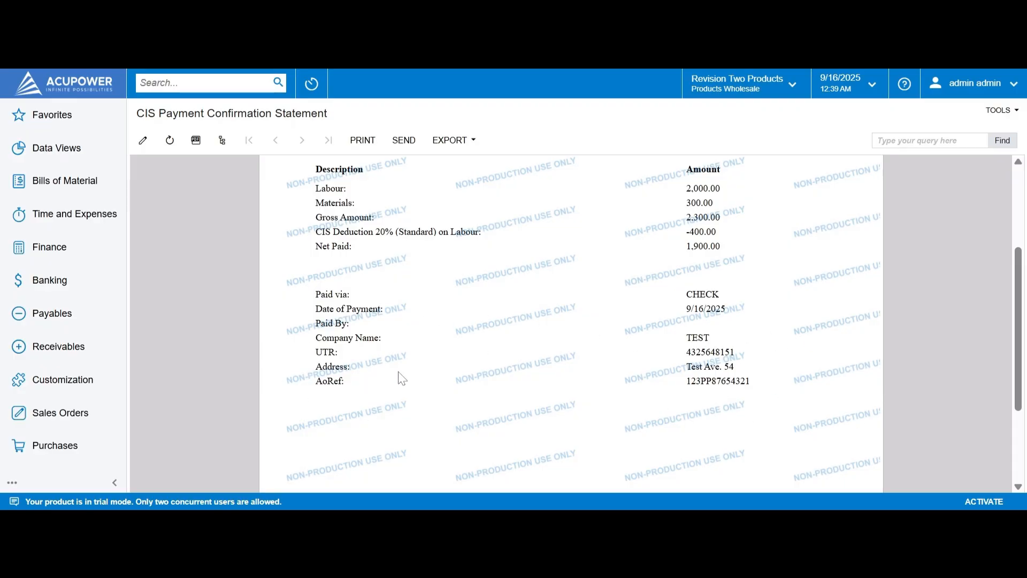
scroll(395, 374, down, 5)
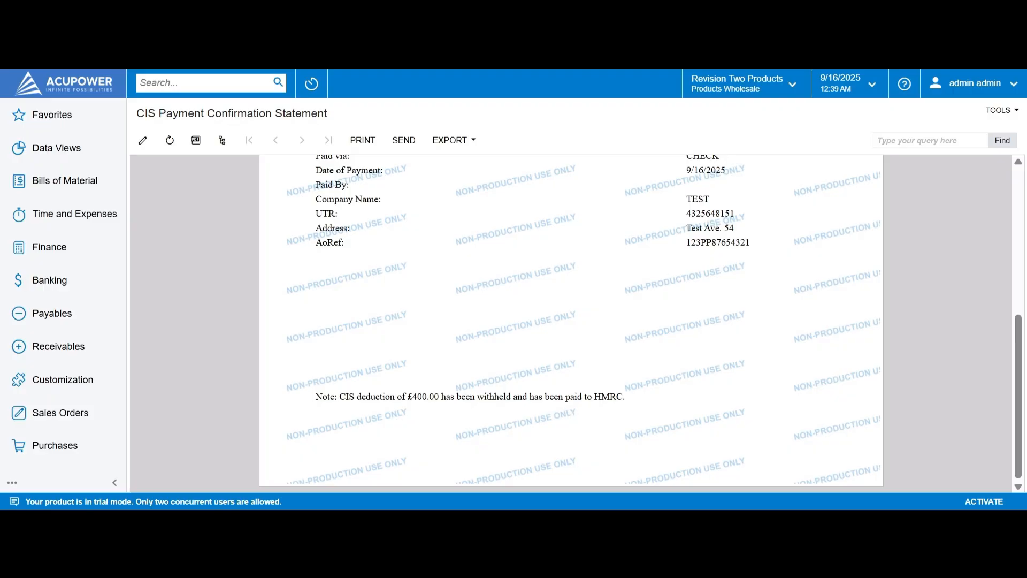
scroll(458, 291, up, 3)
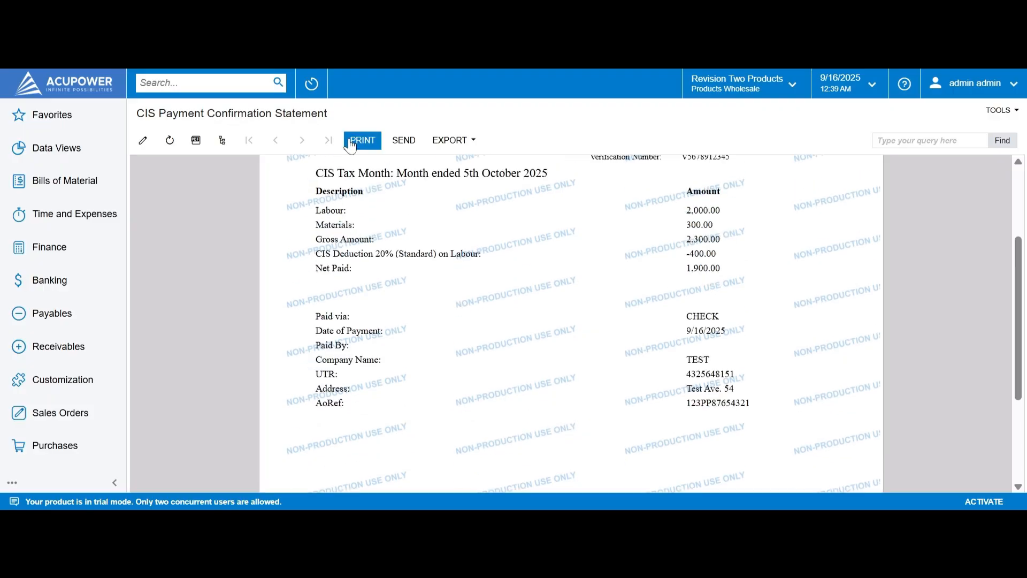
click(404, 134)
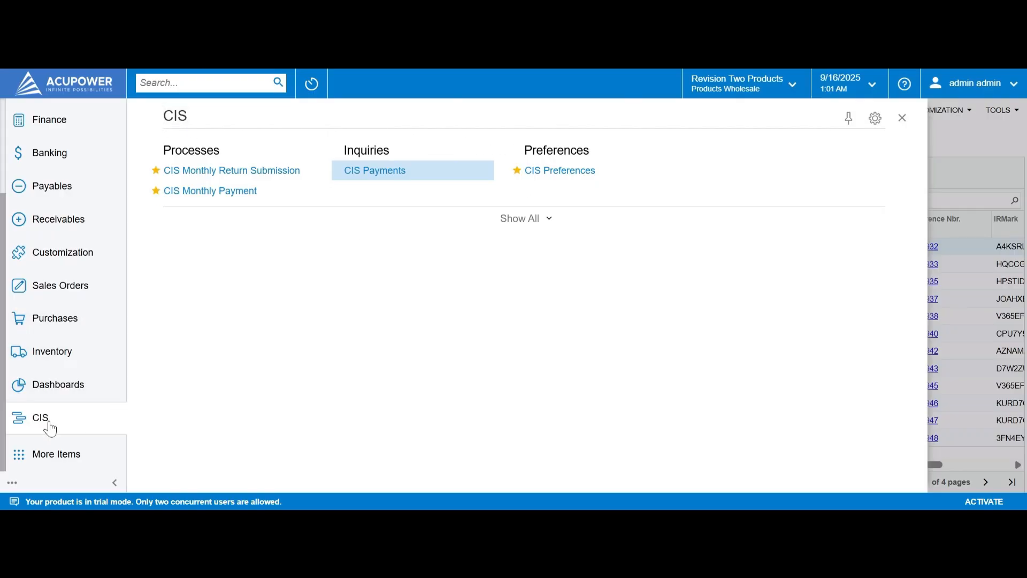
Step: In CIS Payments, select the last Traderone row 003014 (2,300.00 gross, 400.00 deduction) and view its IRMark
click(379, 171)
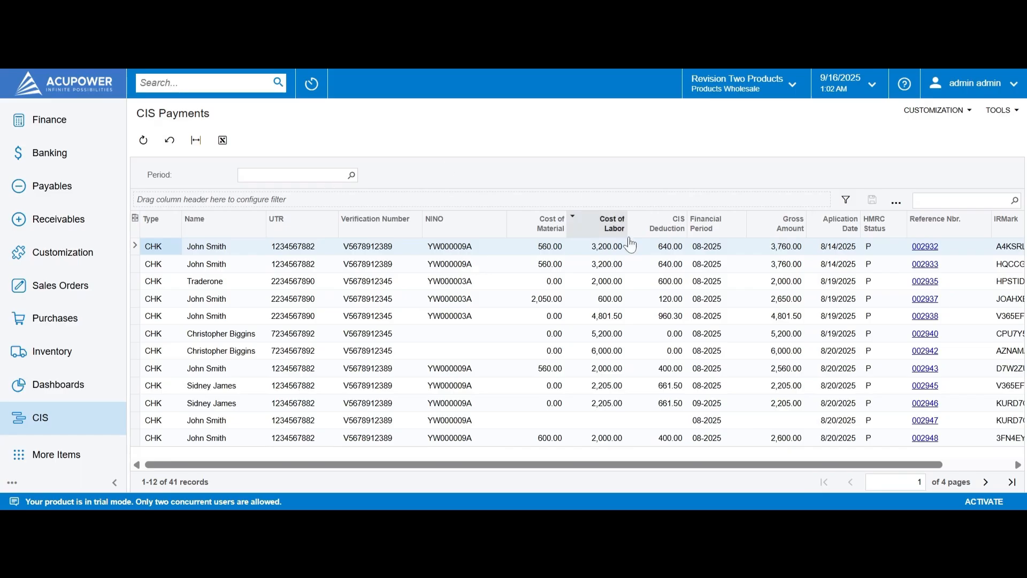
click(1010, 481)
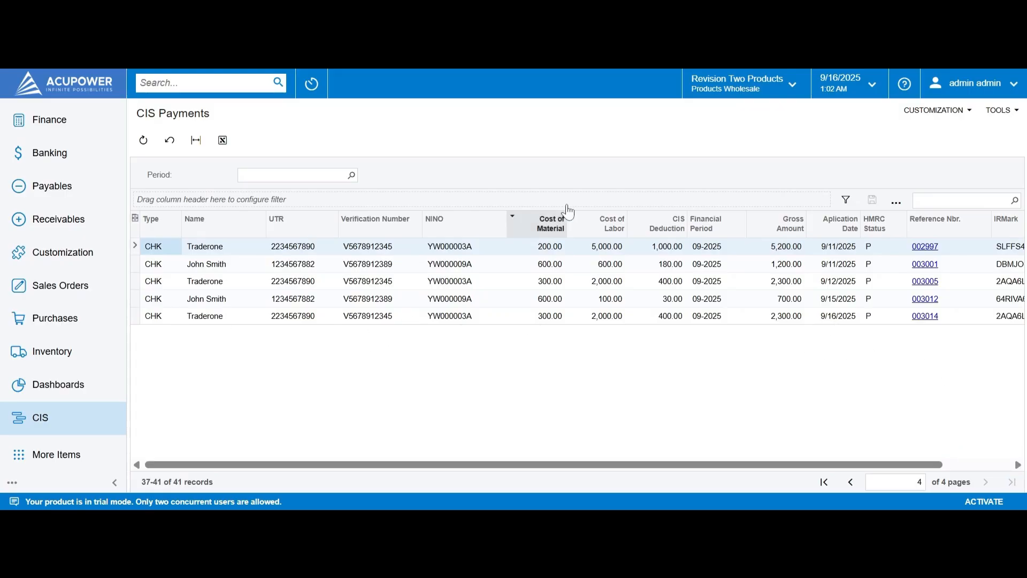
click(670, 318)
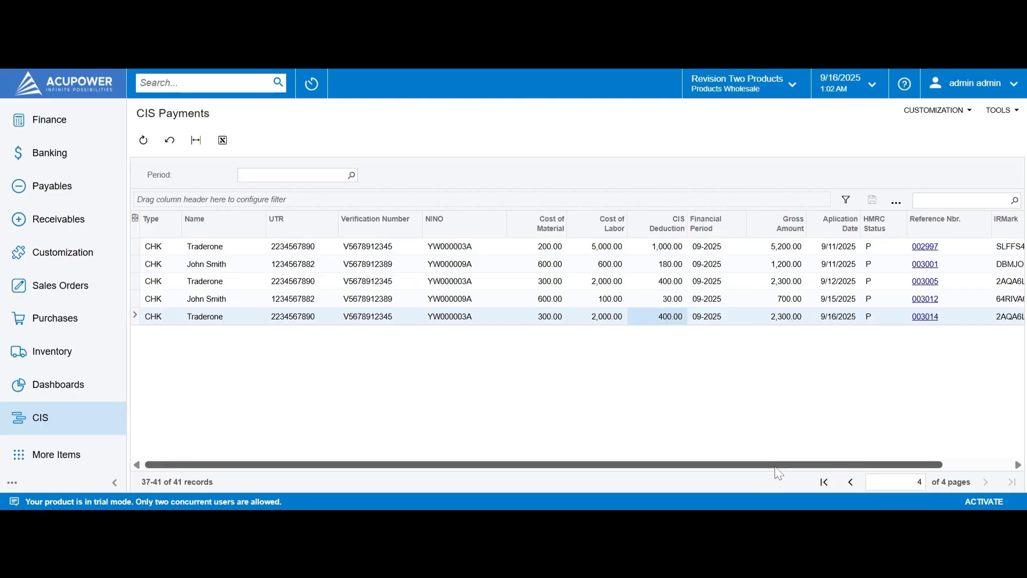
drag(779, 468, 860, 474)
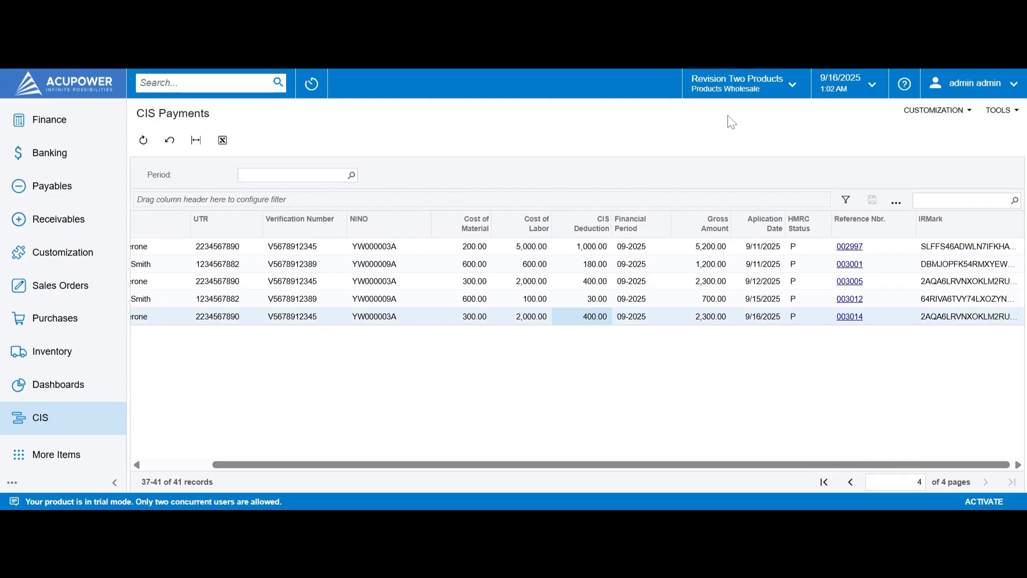